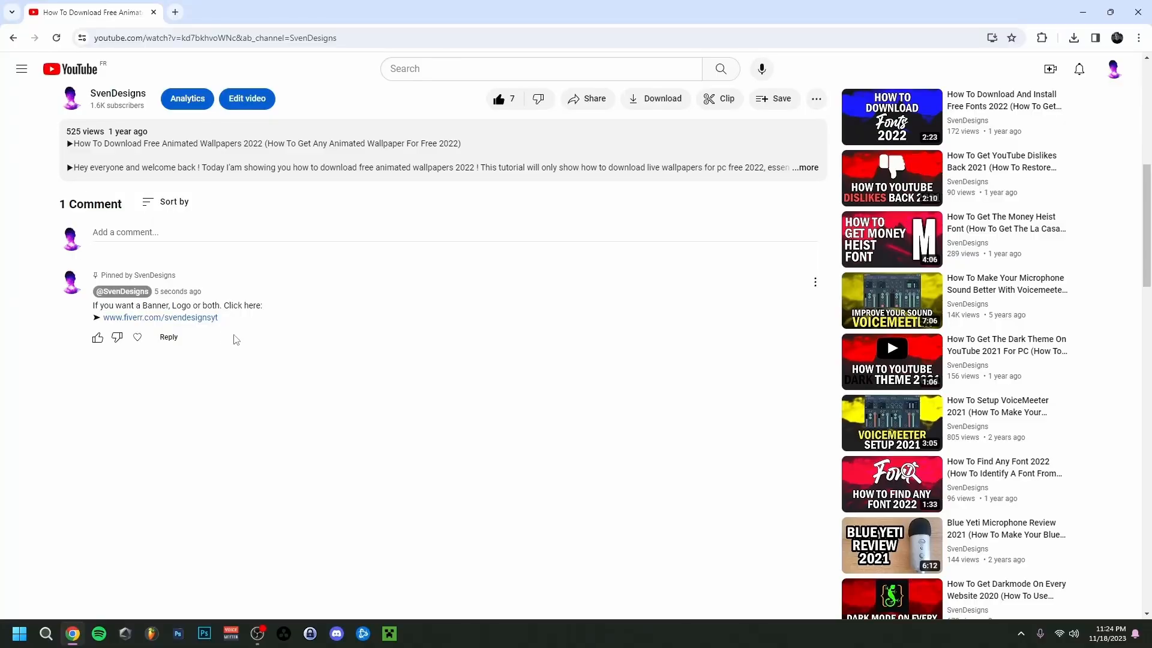
pyautogui.click(193, 319)
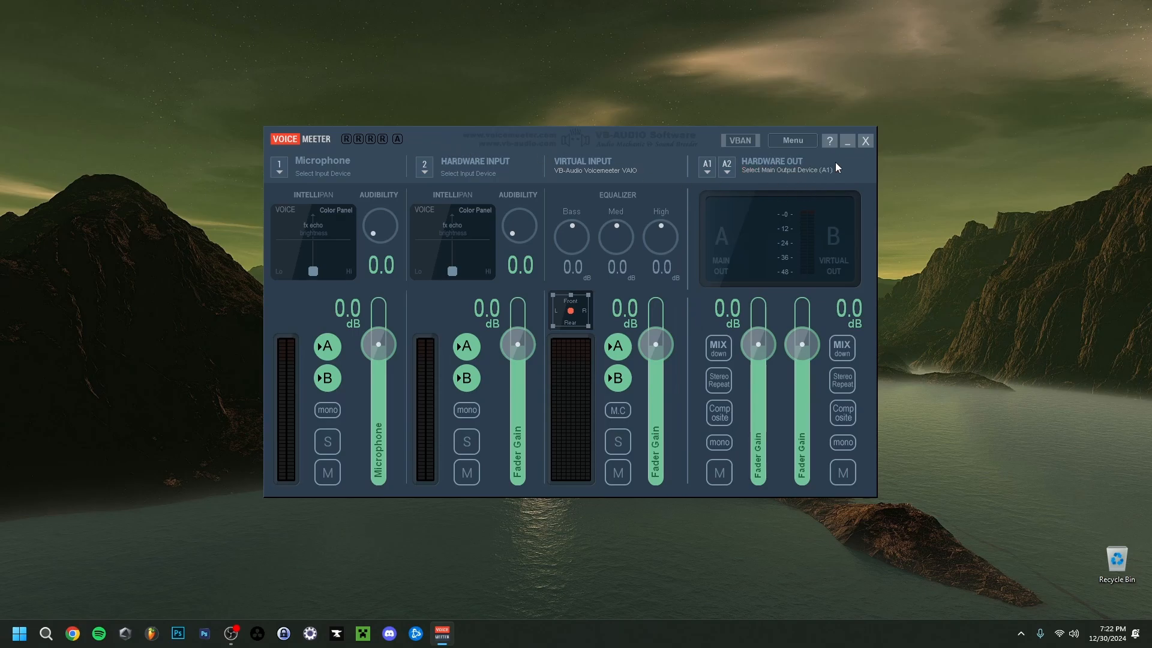
# Minimize Voicemeeter and open the Windows Sound settings from Hardware and Sound in Control Panel.
pyautogui.click(844, 145)
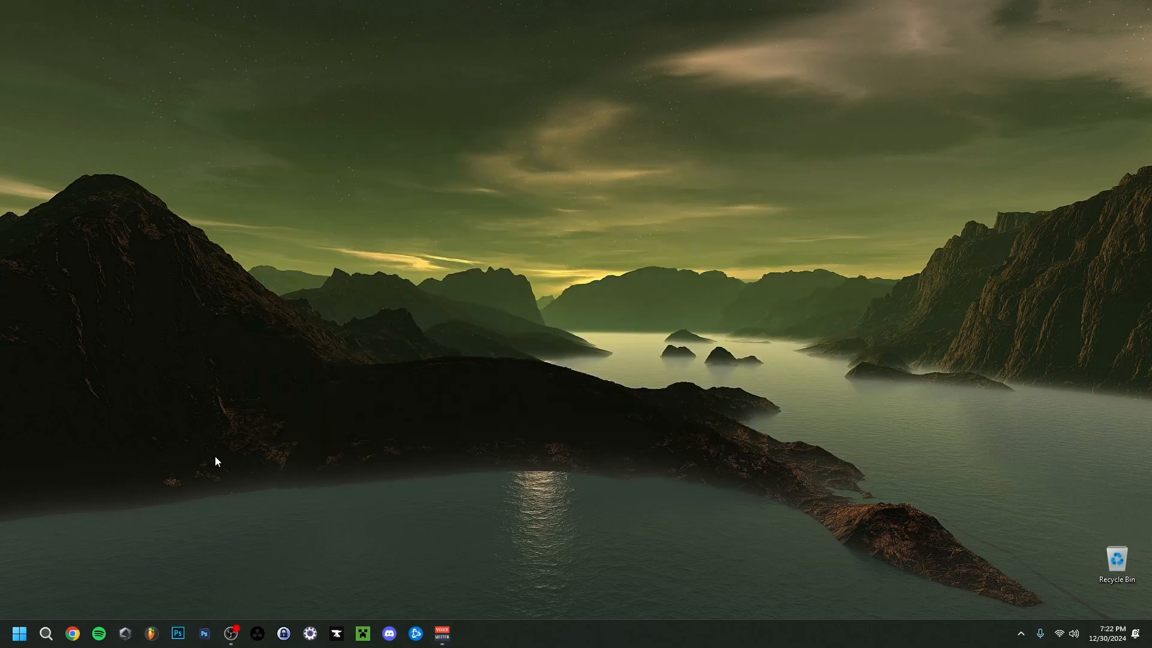
pyautogui.press('super')
pyautogui.write('cont')
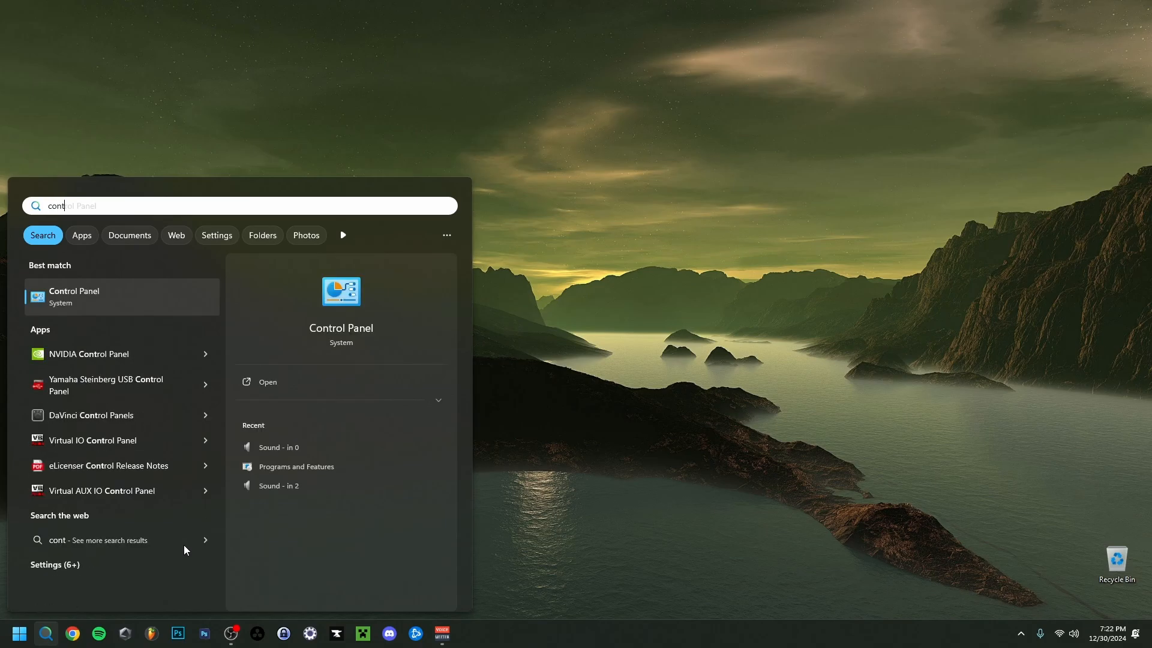
pyautogui.click(49, 297)
pyautogui.click(459, 306)
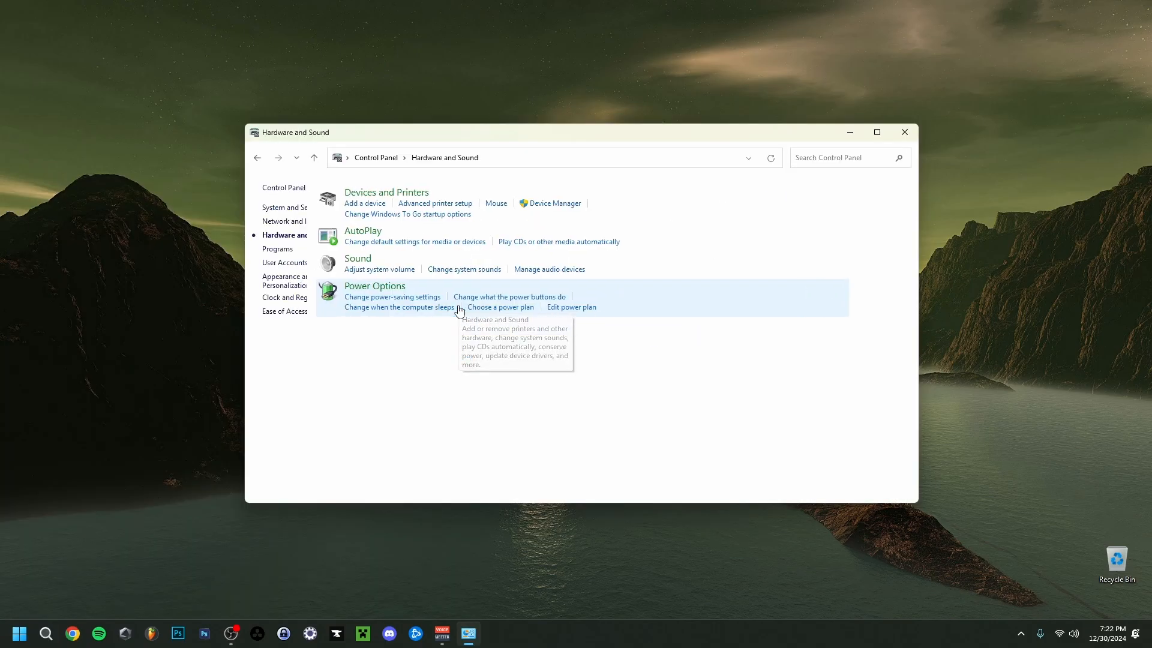
pyautogui.click(417, 264)
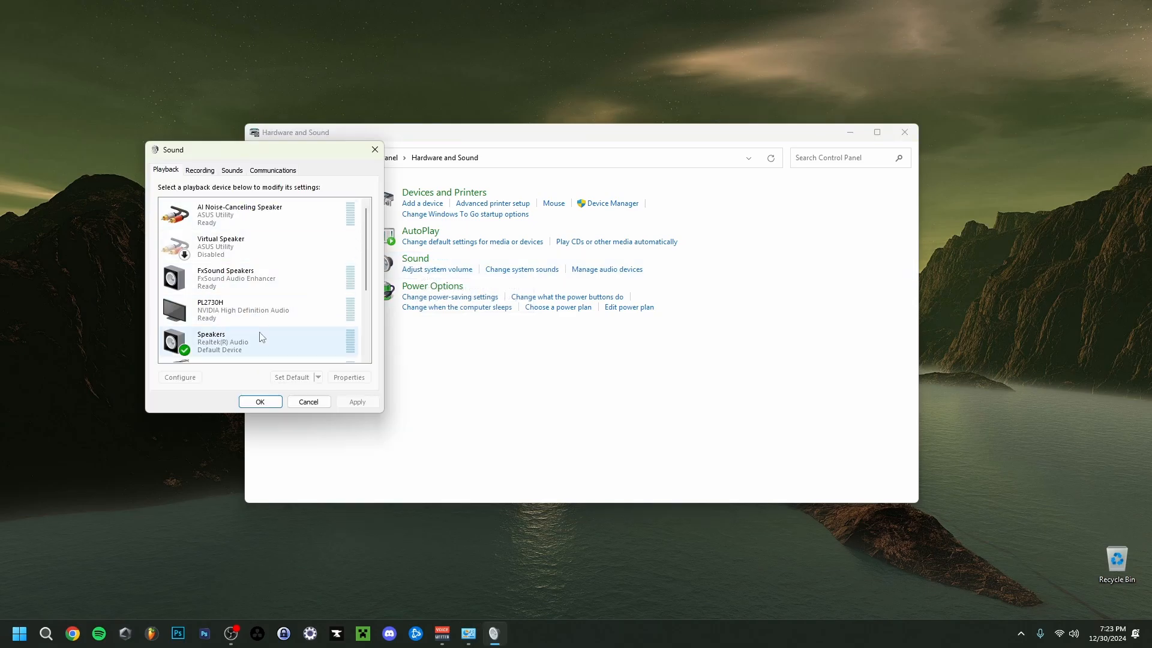
# Locate and select VoiceMeeter Input (VB-Audio VoiceMeeter VAIO) among the playback devices.
pyautogui.scroll(-1, 240, 330)
pyautogui.scroll(-3, 235, 321)
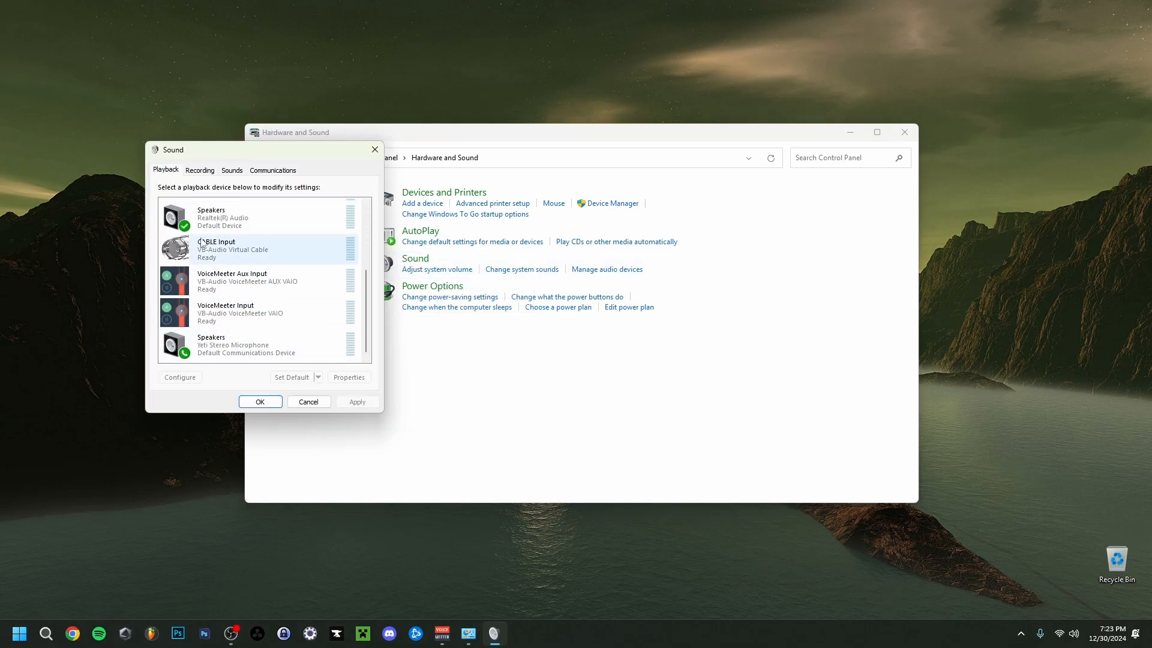
pyautogui.click(234, 315)
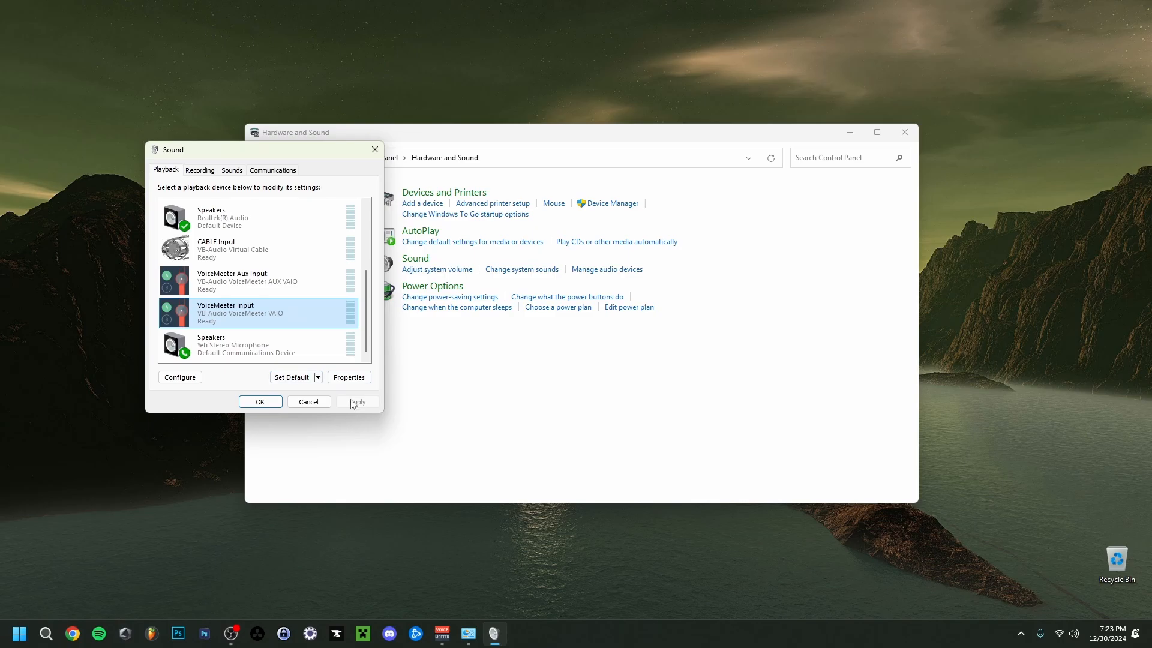
# Select VoiceMeeter Output among the recording devices, then view the communications activity options and accept the Sound settings.
pyautogui.click(203, 173)
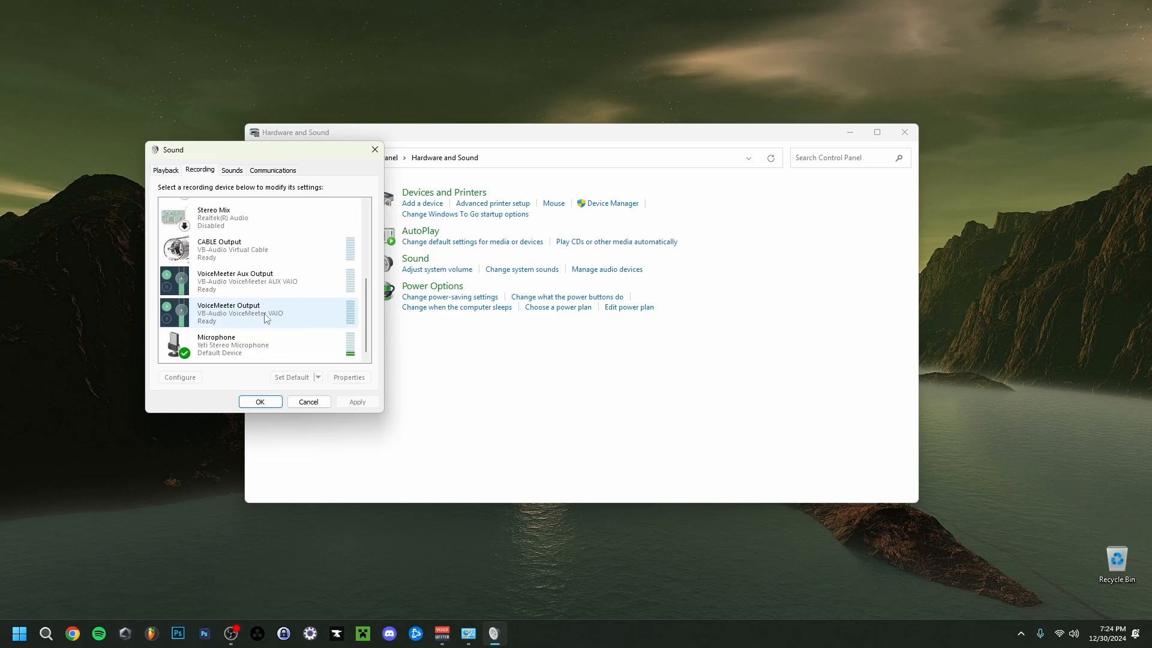
pyautogui.click(235, 310)
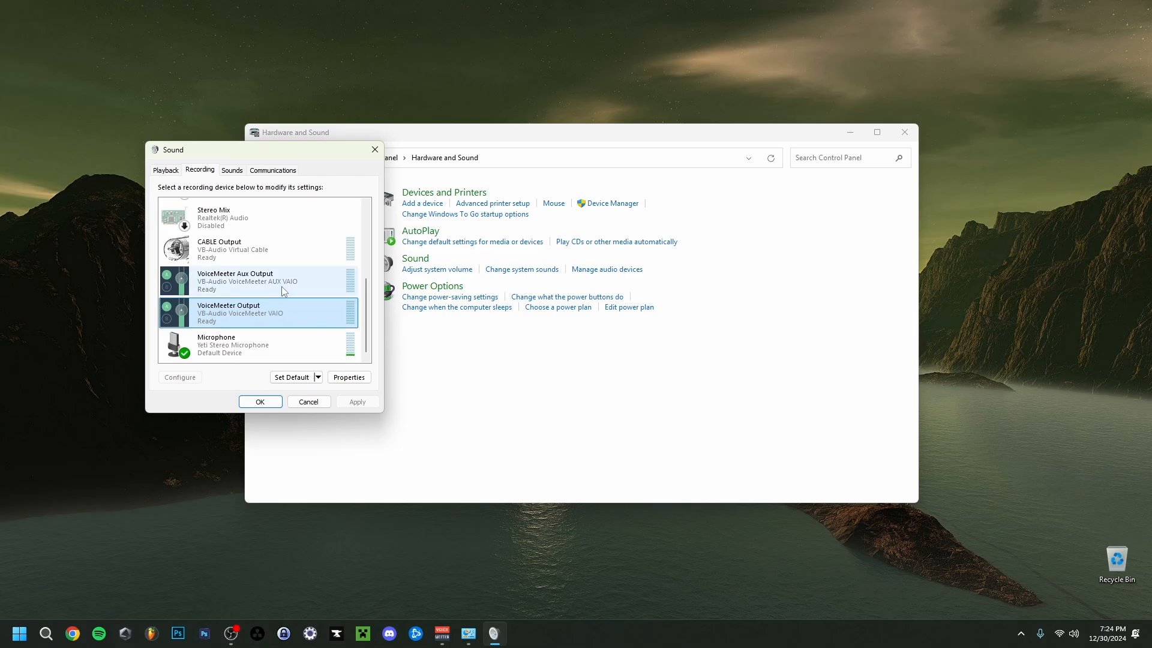
pyautogui.click(269, 172)
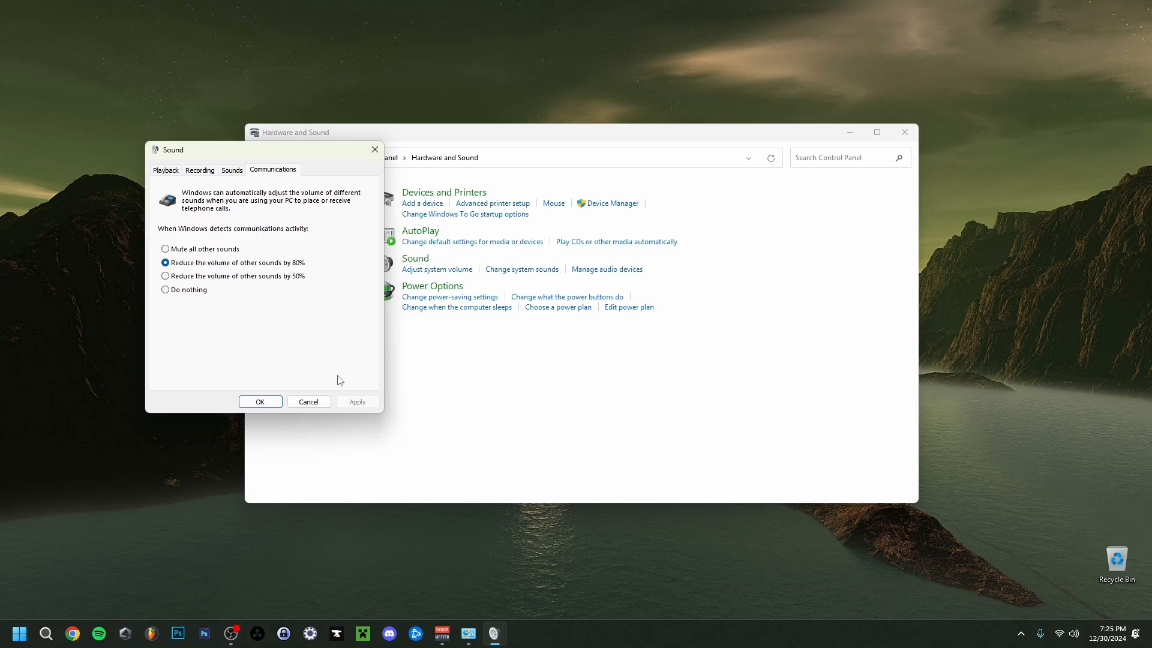
pyautogui.click(264, 402)
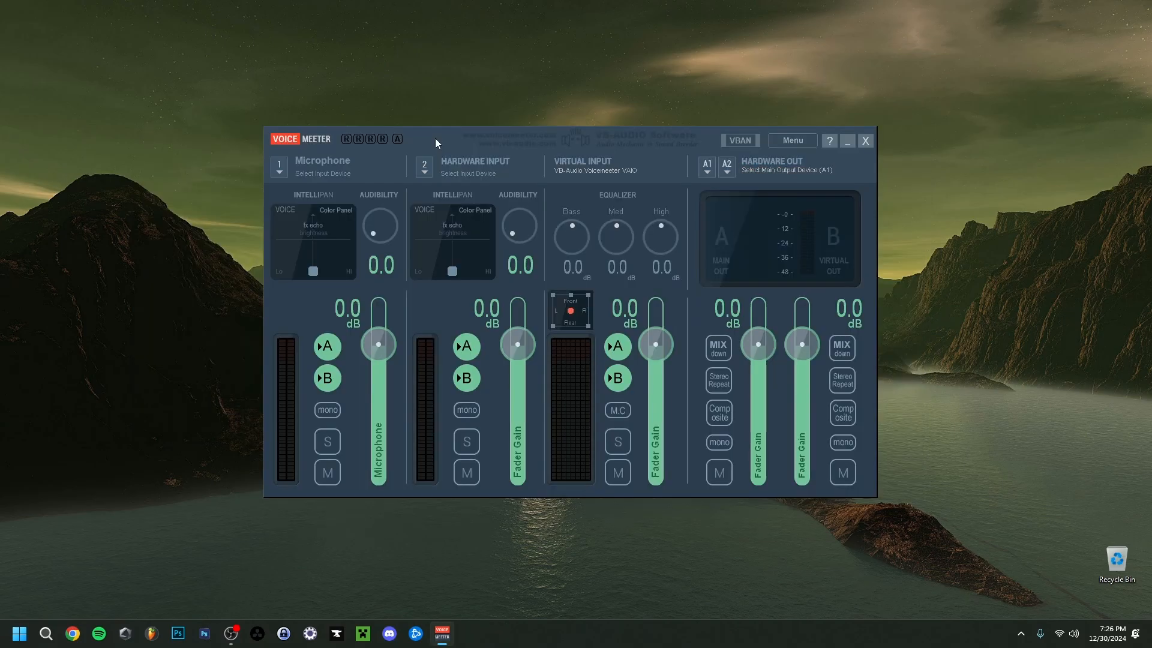
# Edit the label of hardware input 1 in Voicemeeter and confirm it as Microphone.
pyautogui.rightClick(326, 160)
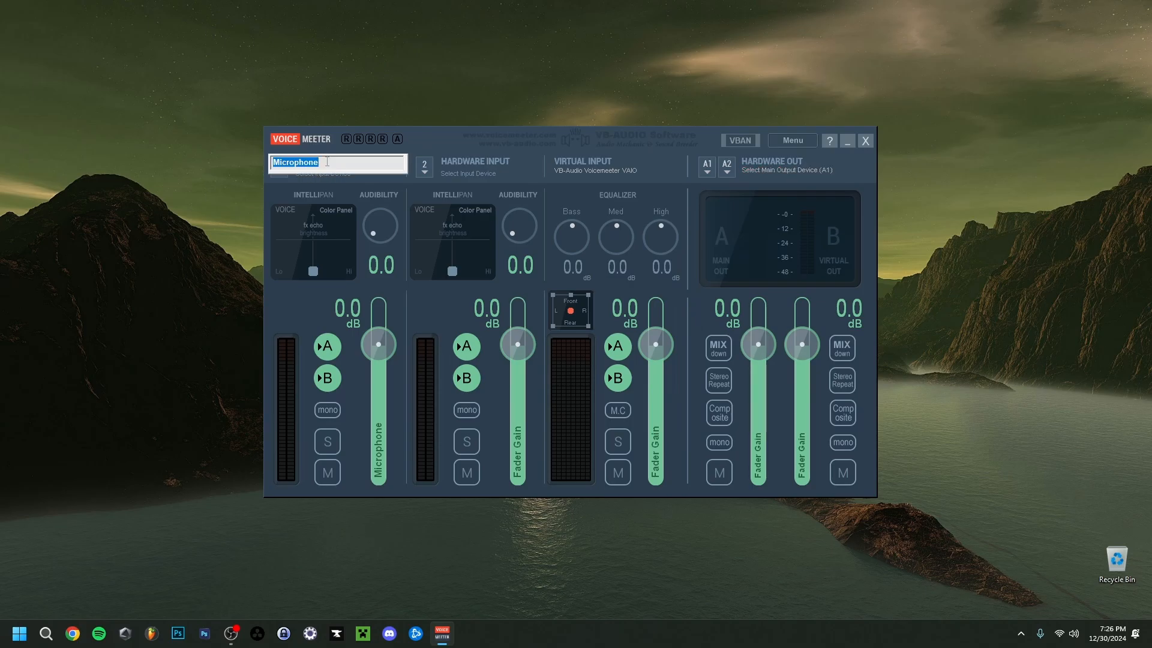
pyautogui.click(326, 160)
pyautogui.press('Return')
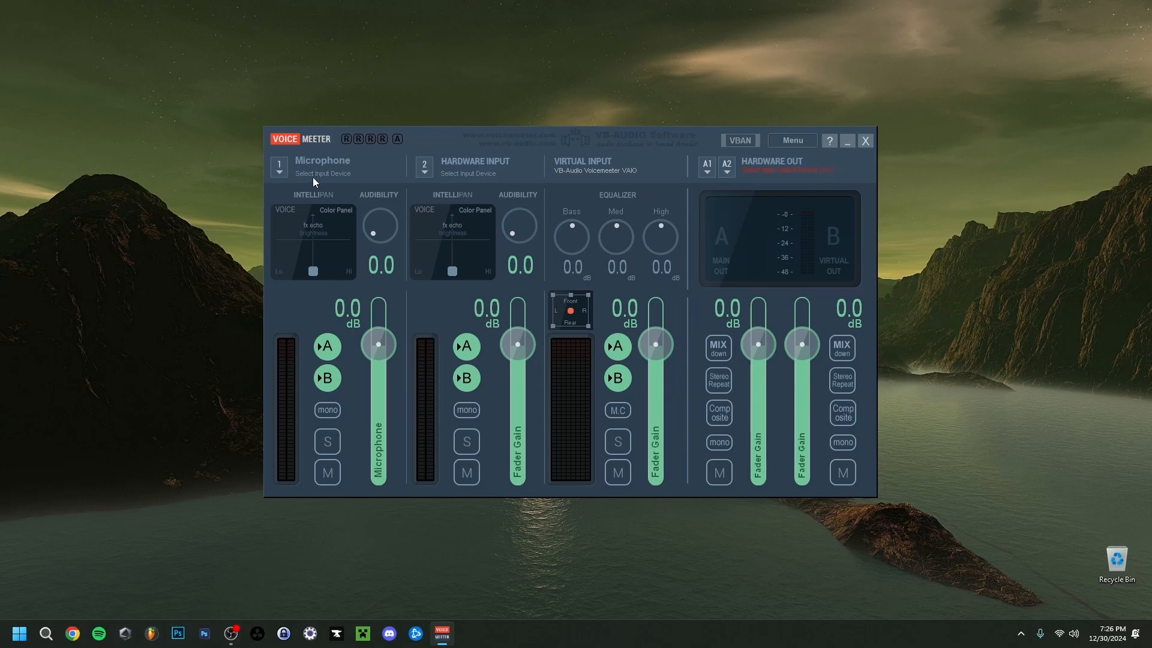
# Assign WDM: Microphone (Yeti Stereo Microphone) to hardware input 1 and MME: CABLE Input (VB-Audio Virtual C to hardware output A1.
pyautogui.click(283, 171)
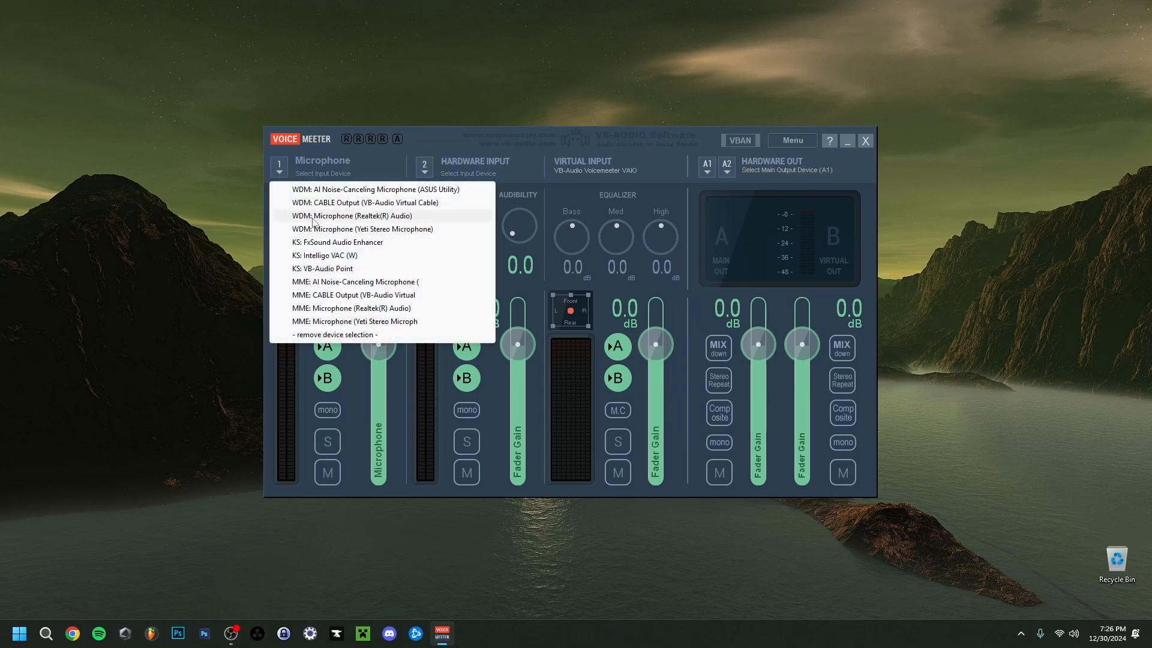
pyautogui.click(345, 231)
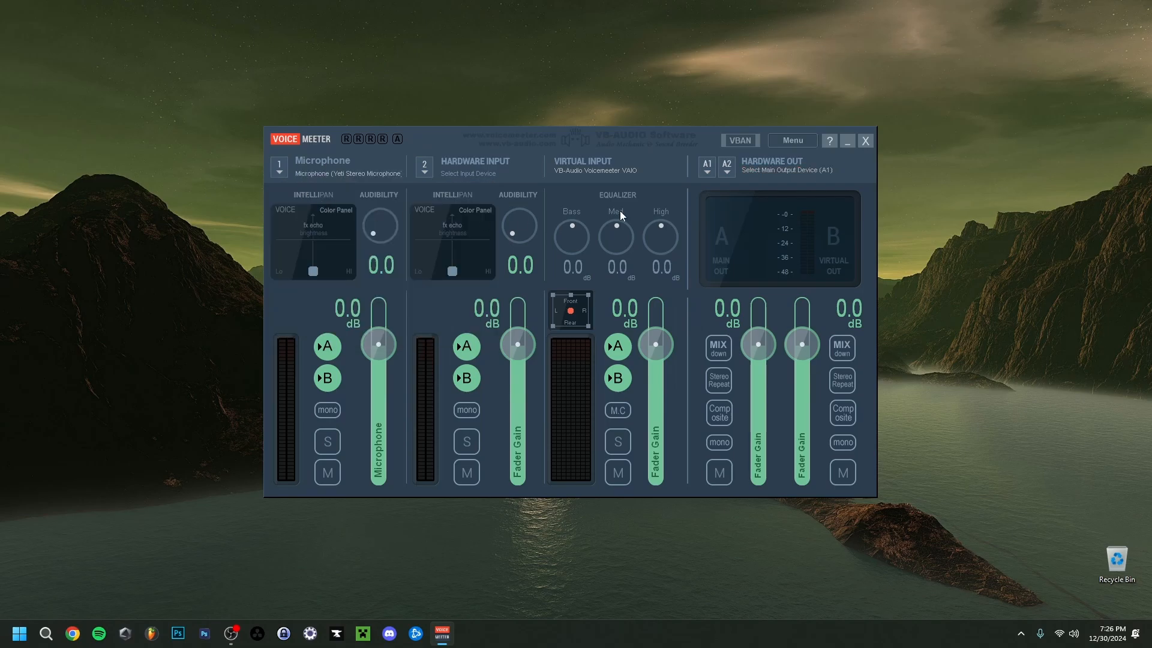
pyautogui.click(711, 169)
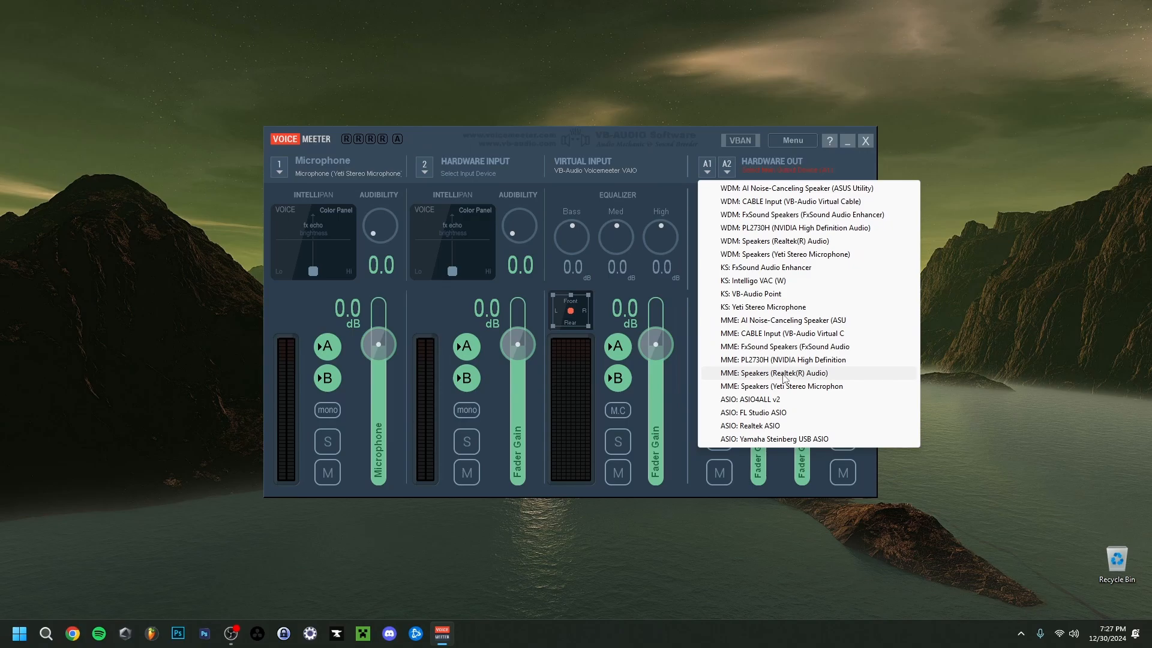
pyautogui.click(768, 335)
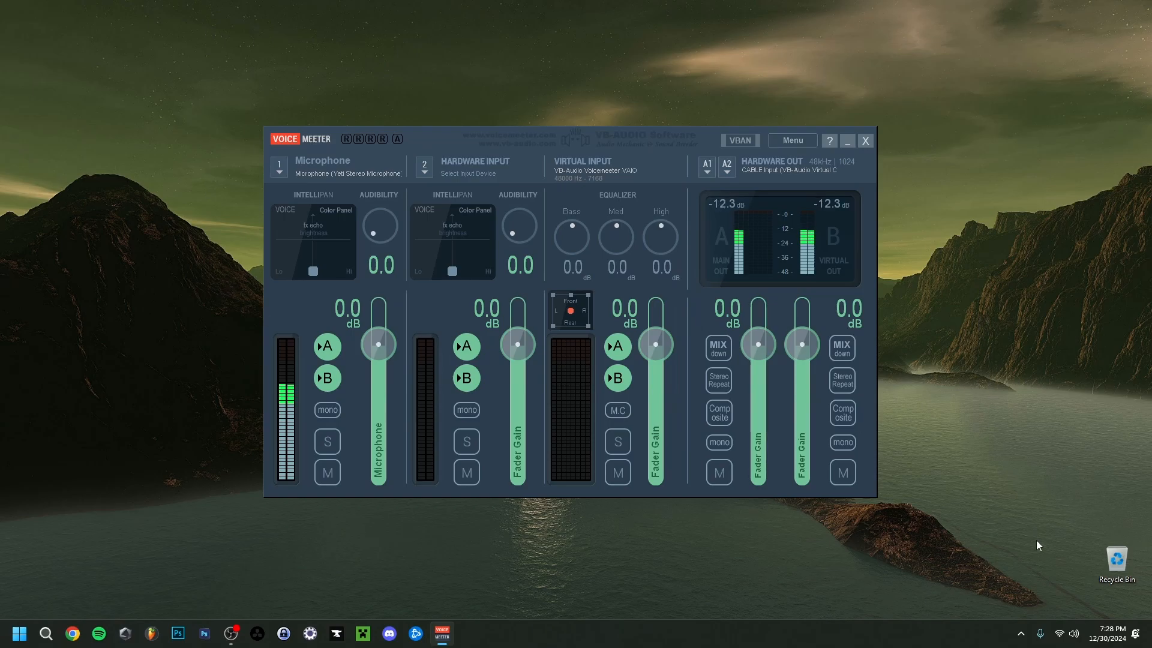
# Set the Windows sound output to Speakers (Realtek(R) Audio).
pyautogui.click(1066, 633)
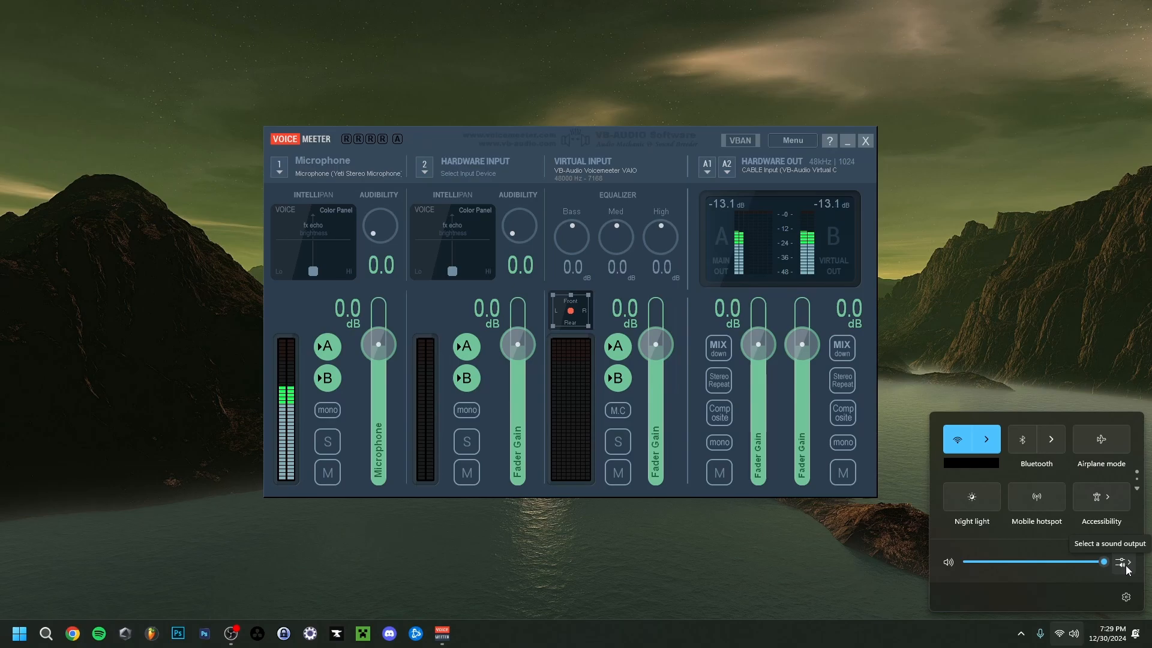
pyautogui.click(1126, 567)
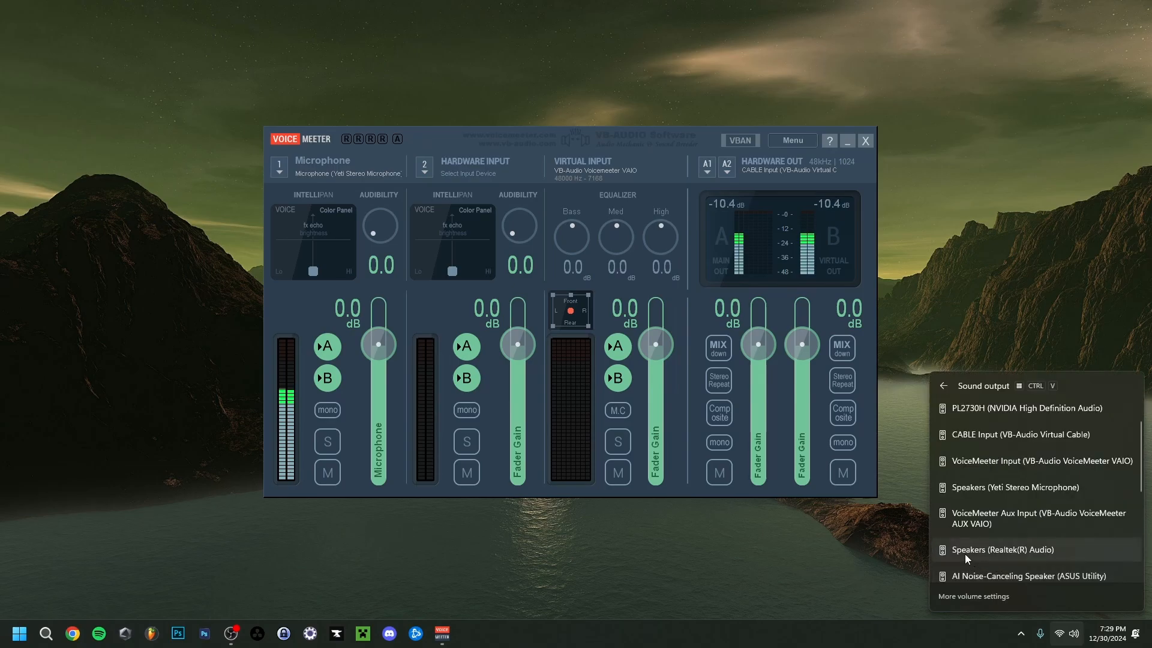
pyautogui.click(965, 551)
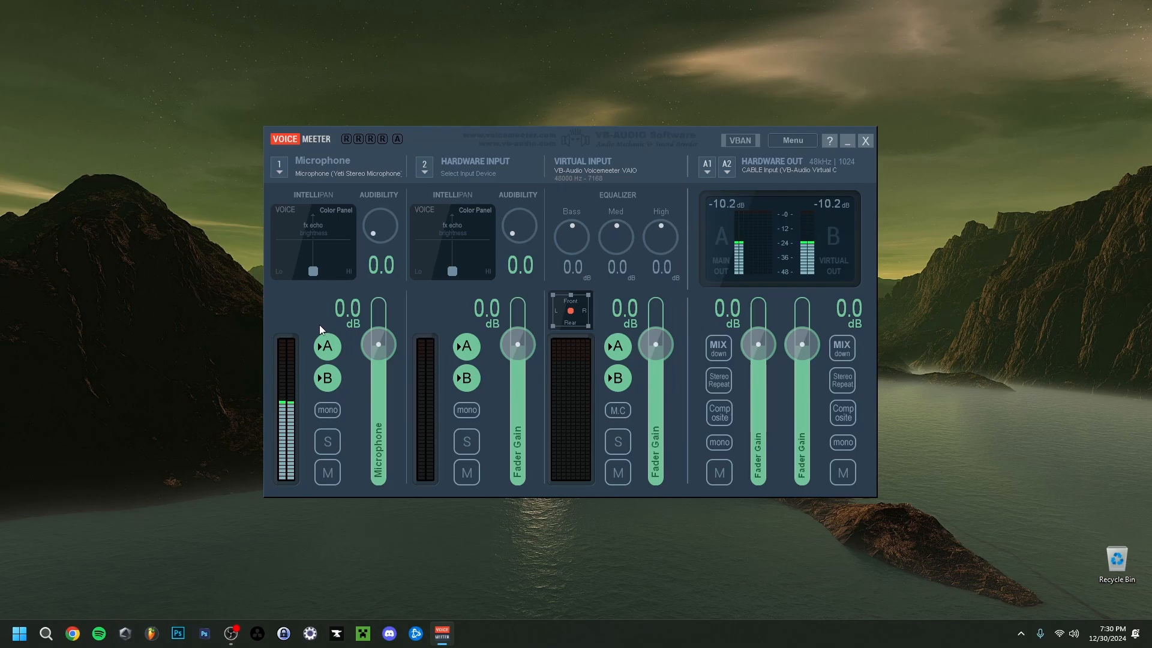
# Try the Microphone fader at about 4.7, -4.1 and -6.9 dB, and reset it to 0.0 dB.
pyautogui.moveTo(379, 349)
pyautogui.mouseDown()
pyautogui.moveTo(373, 374)
pyautogui.moveTo(372, 353)
pyautogui.mouseUp()
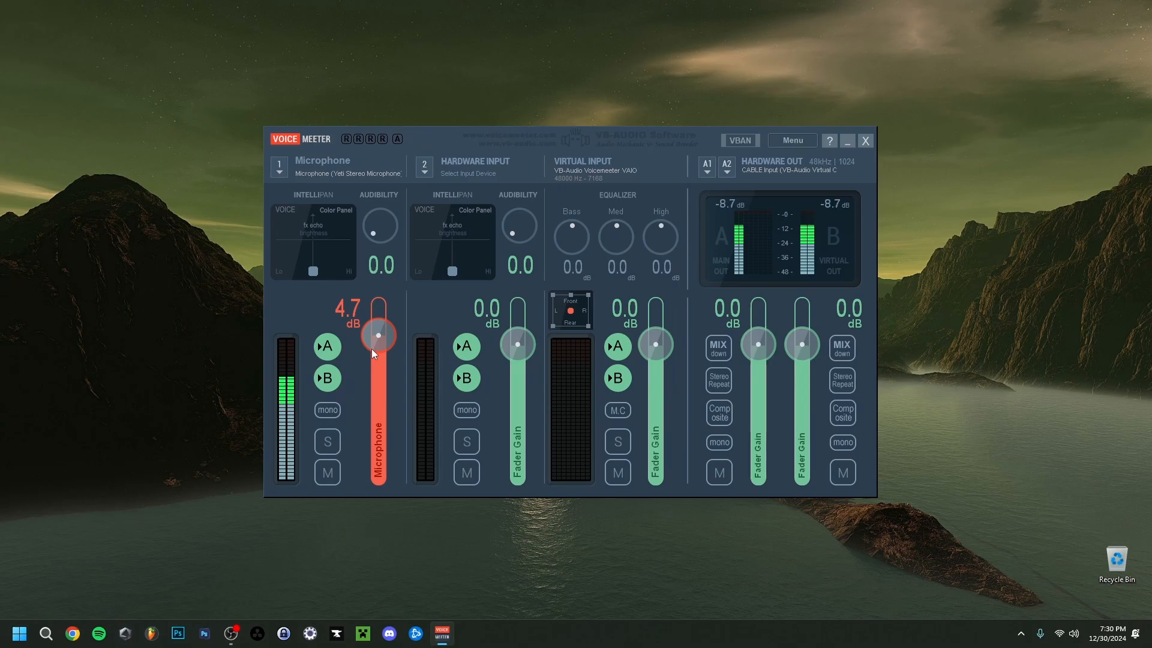
pyautogui.moveTo(373, 348)
pyautogui.mouseDown()
pyautogui.moveTo(373, 375)
pyautogui.moveTo(380, 343)
pyautogui.moveTo(378, 356)
pyautogui.mouseUp()
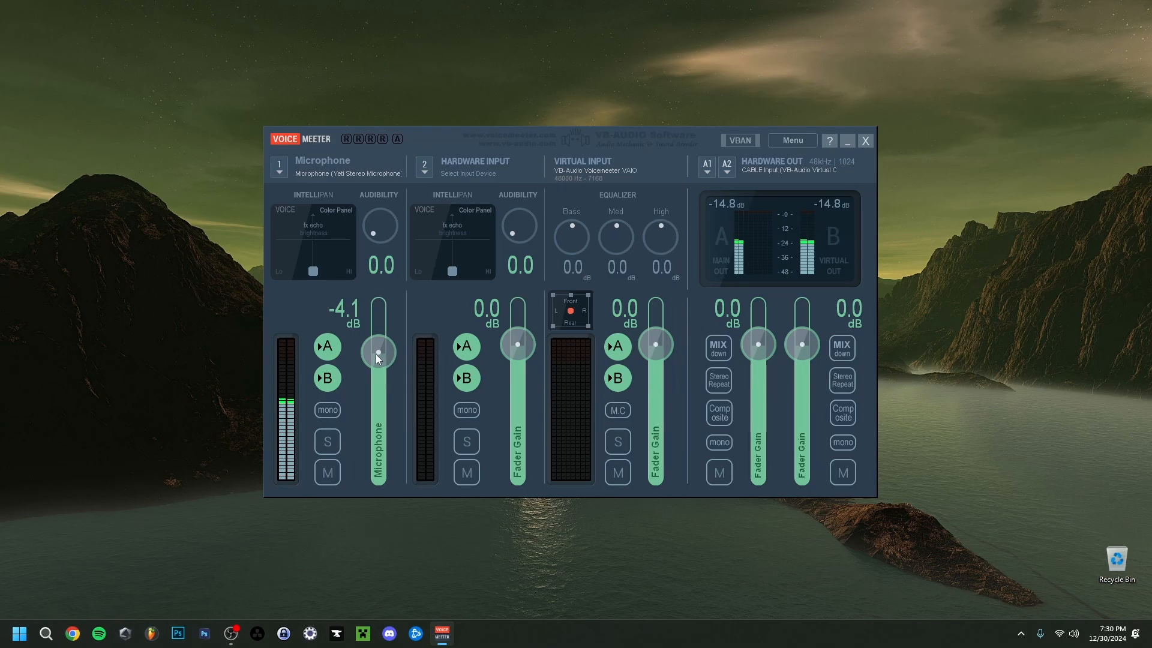
pyautogui.moveTo(363, 351); pyautogui.dragTo(383, 365)
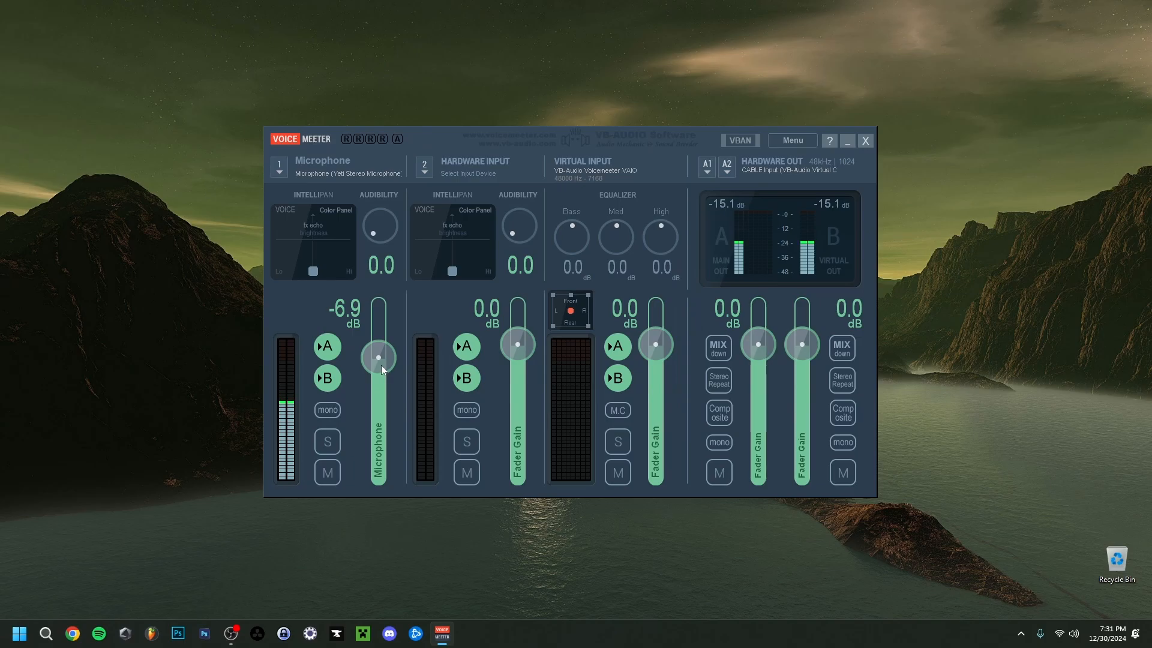
pyautogui.doubleClick(380, 364)
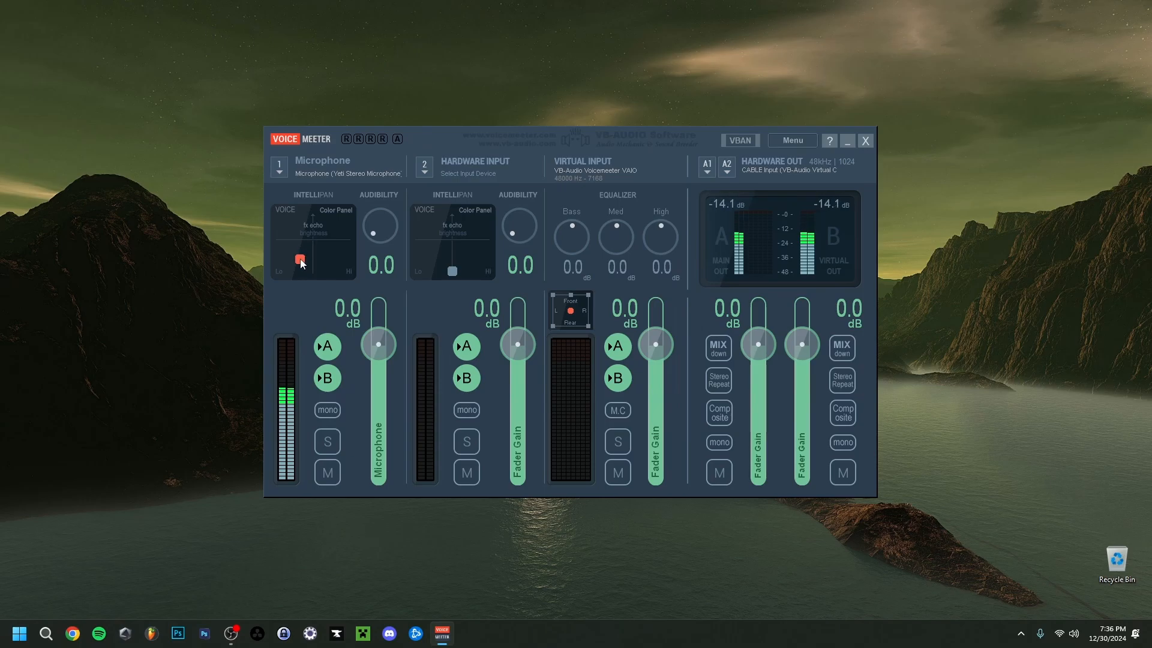
# Try different voice tones for the Microphone by moving its Intellipan color point between the Lo and Hi sides.
pyautogui.moveTo(307, 261); pyautogui.dragTo(296, 264)
pyautogui.moveTo(295, 262); pyautogui.dragTo(314, 266)
pyautogui.moveTo(333, 258)
pyautogui.mouseDown()
pyautogui.moveTo(308, 266)
pyautogui.moveTo(330, 260)
pyautogui.moveTo(335, 231)
pyautogui.moveTo(302, 228)
pyautogui.moveTo(324, 247)
pyautogui.moveTo(314, 264)
pyautogui.mouseUp()
pyautogui.moveTo(317, 266); pyautogui.dragTo(314, 262)
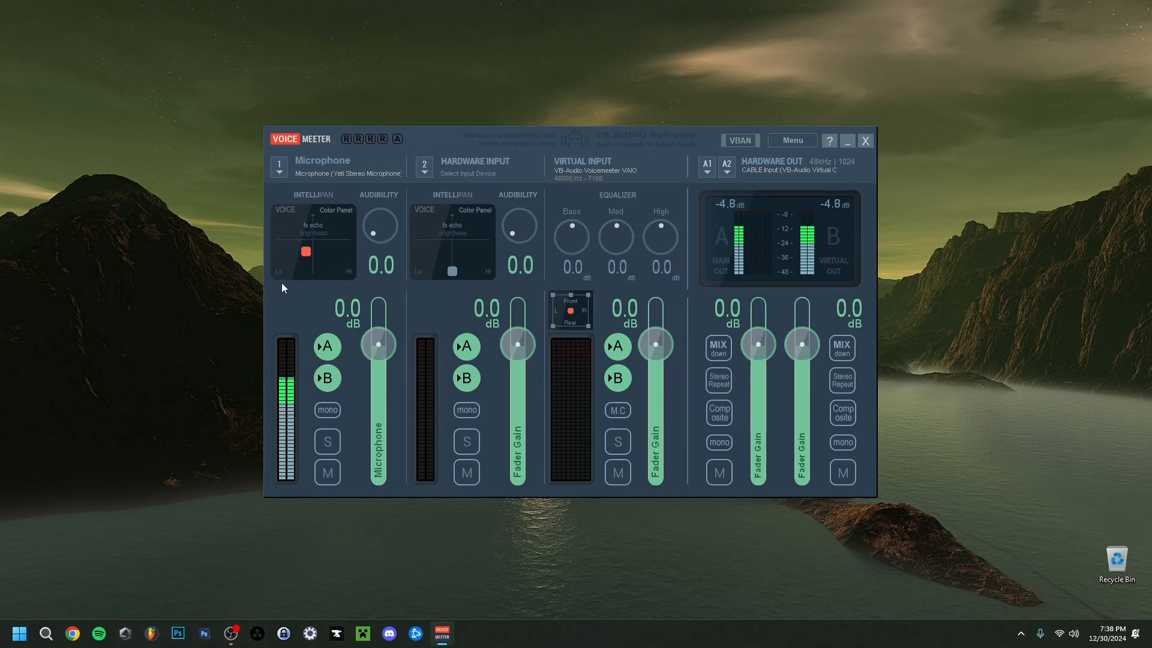
# Try the Microphone's 3D position panel, shifting its point slightly, and switch the Intellipan back to the voice color panel.
pyautogui.rightClick(319, 243)
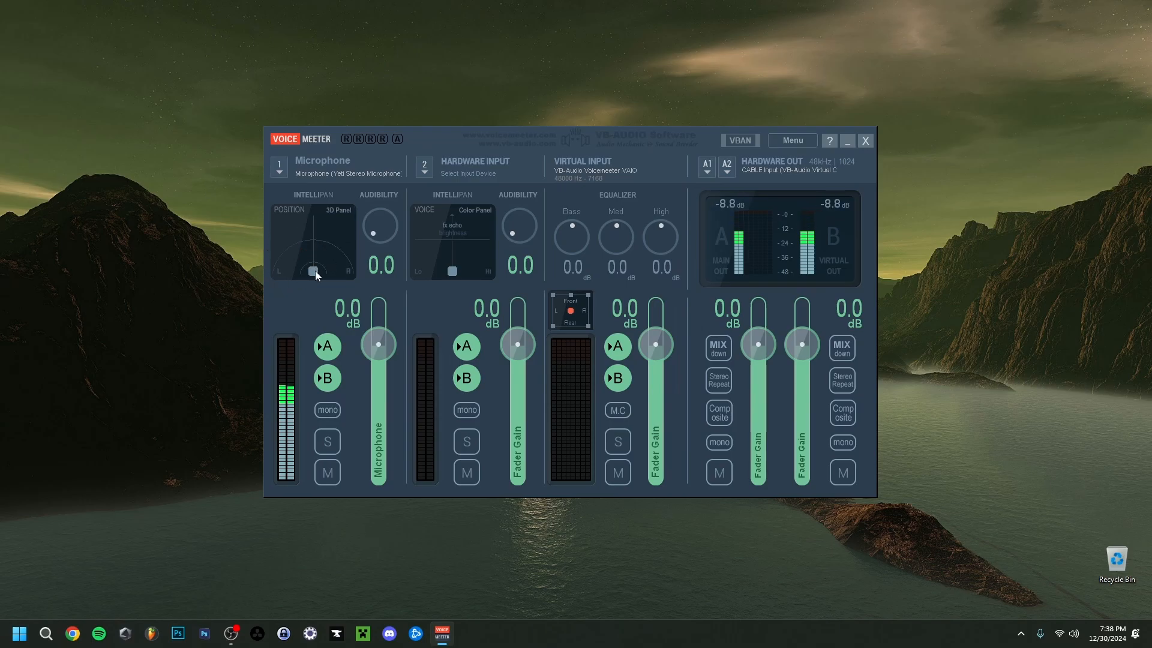
pyautogui.moveTo(315, 271)
pyautogui.mouseDown()
pyautogui.moveTo(301, 270)
pyautogui.moveTo(325, 273)
pyautogui.moveTo(316, 252)
pyautogui.moveTo(315, 278)
pyautogui.mouseUp()
pyautogui.rightClick(314, 240)
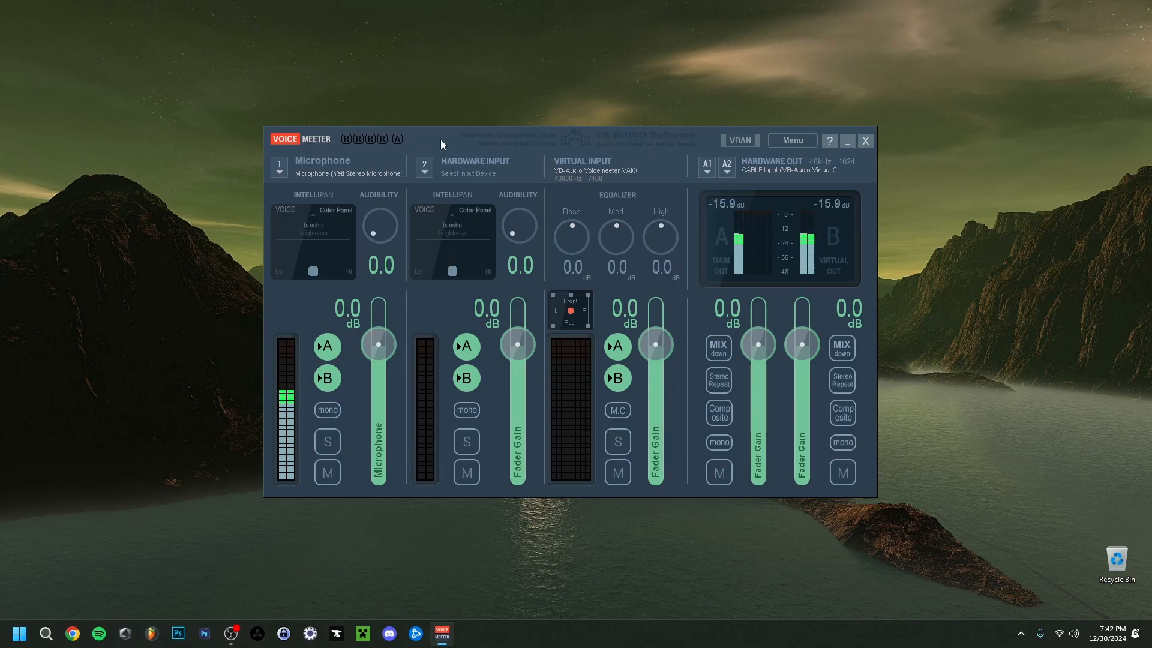
# Assign WDM: CABLE Output (VB-Audio Virtual Cable) to hardware input 2 and remove the device selection from hardware input 1.
pyautogui.click(443, 174)
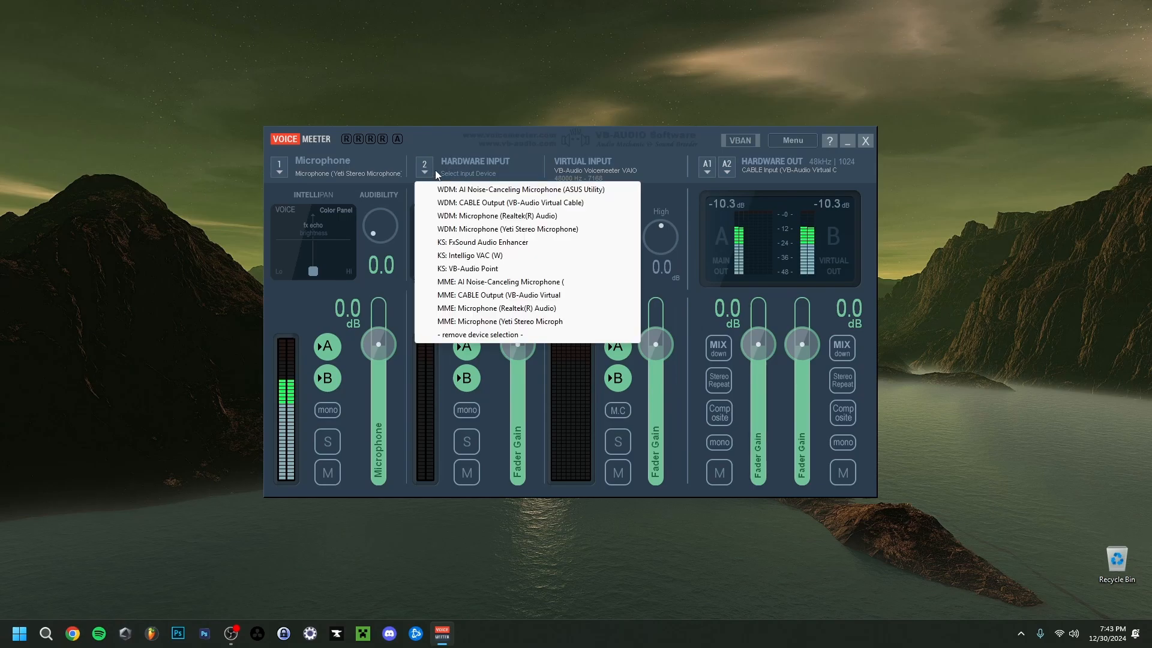
pyautogui.click(479, 204)
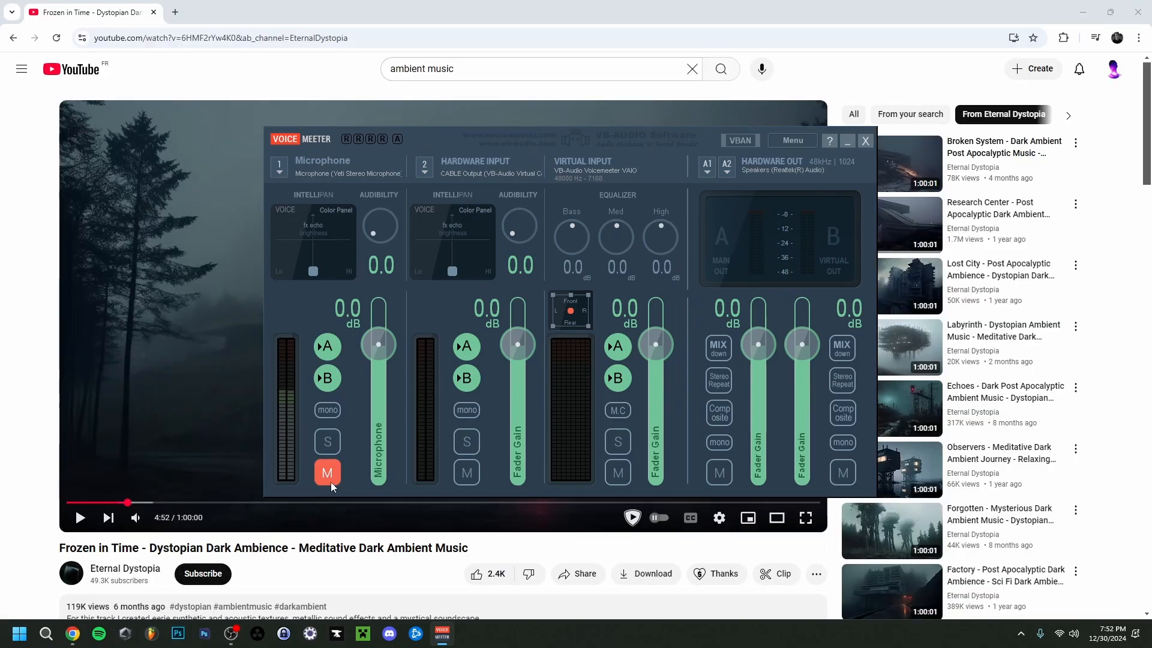
pyautogui.click(282, 173)
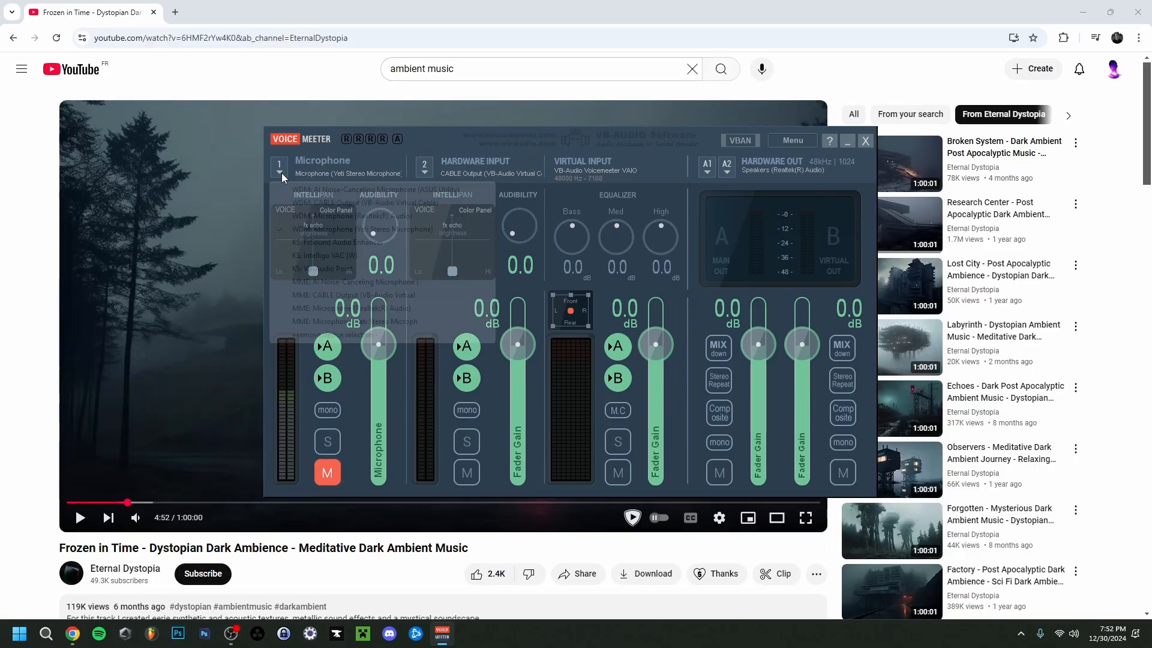
pyautogui.click(311, 335)
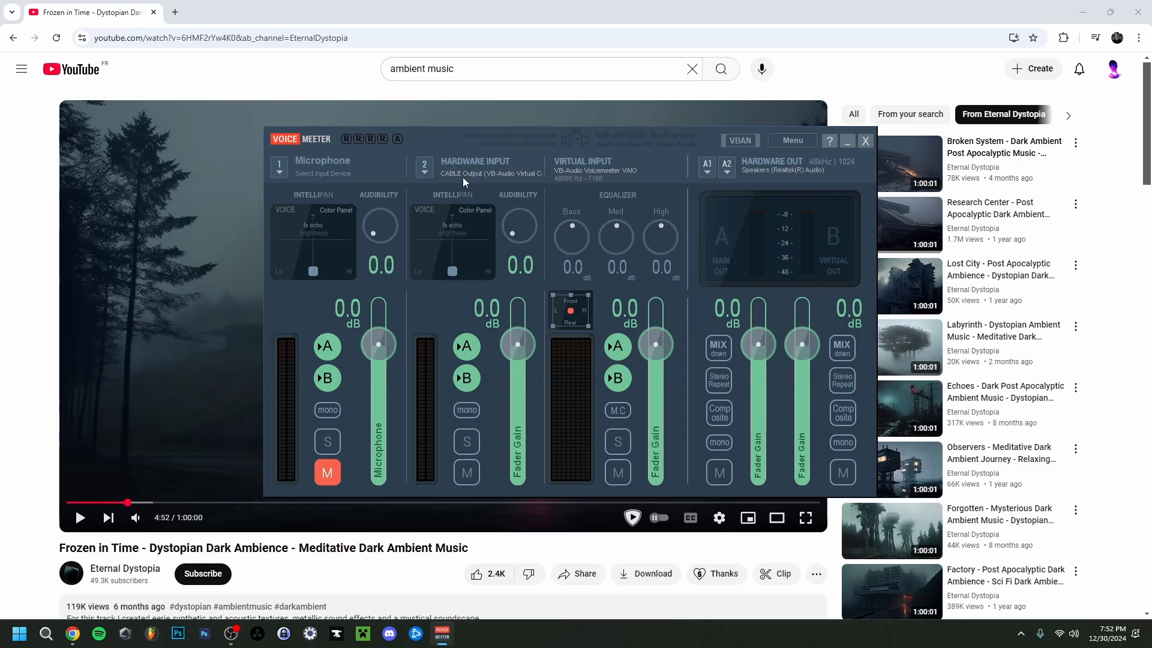
# Check the A1 and Windows sound output devices, and play the ambient music video with Voicemeeter in front.
pyautogui.click(705, 171)
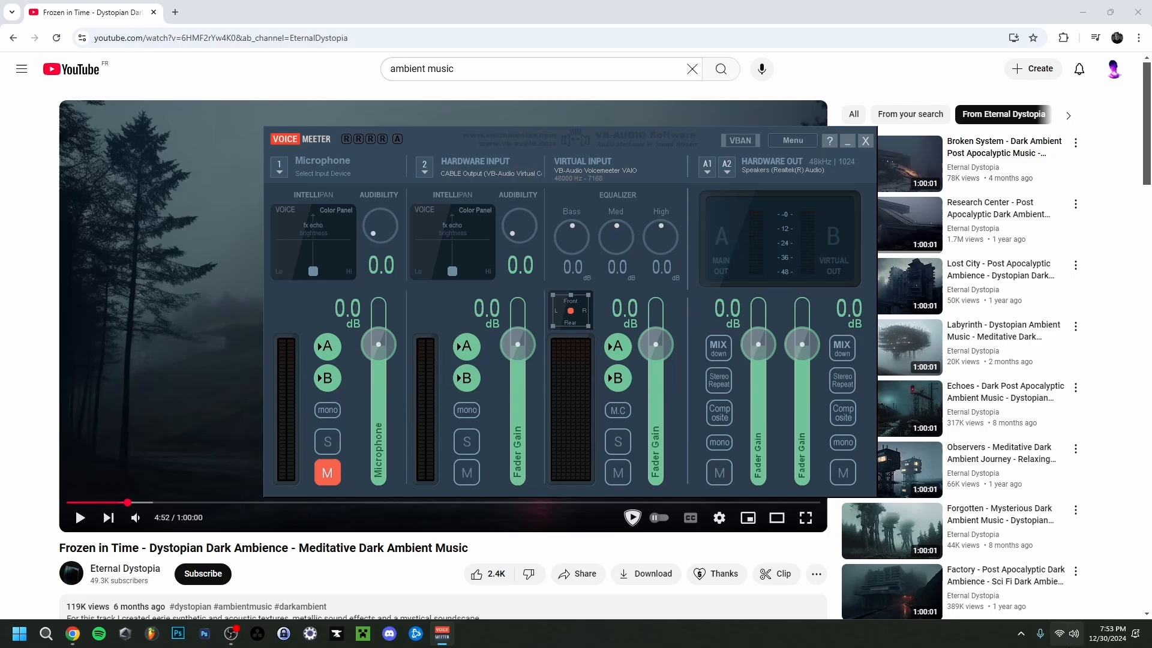
pyautogui.press('super+ctrl+v')
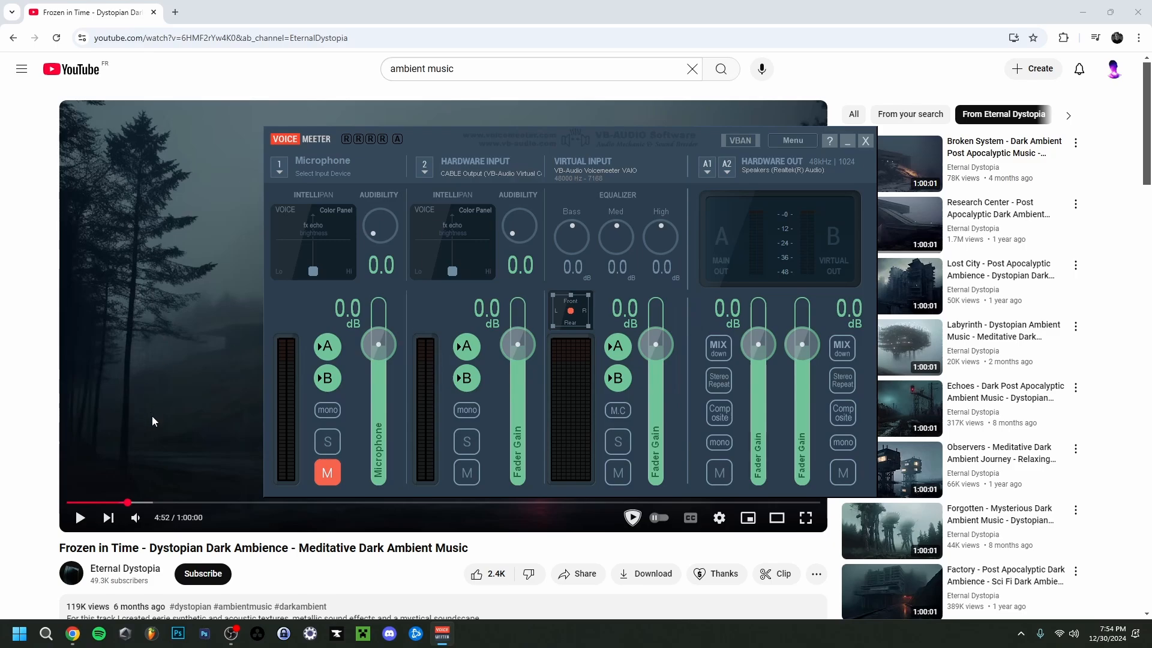
pyautogui.click(149, 382)
pyautogui.click(442, 633)
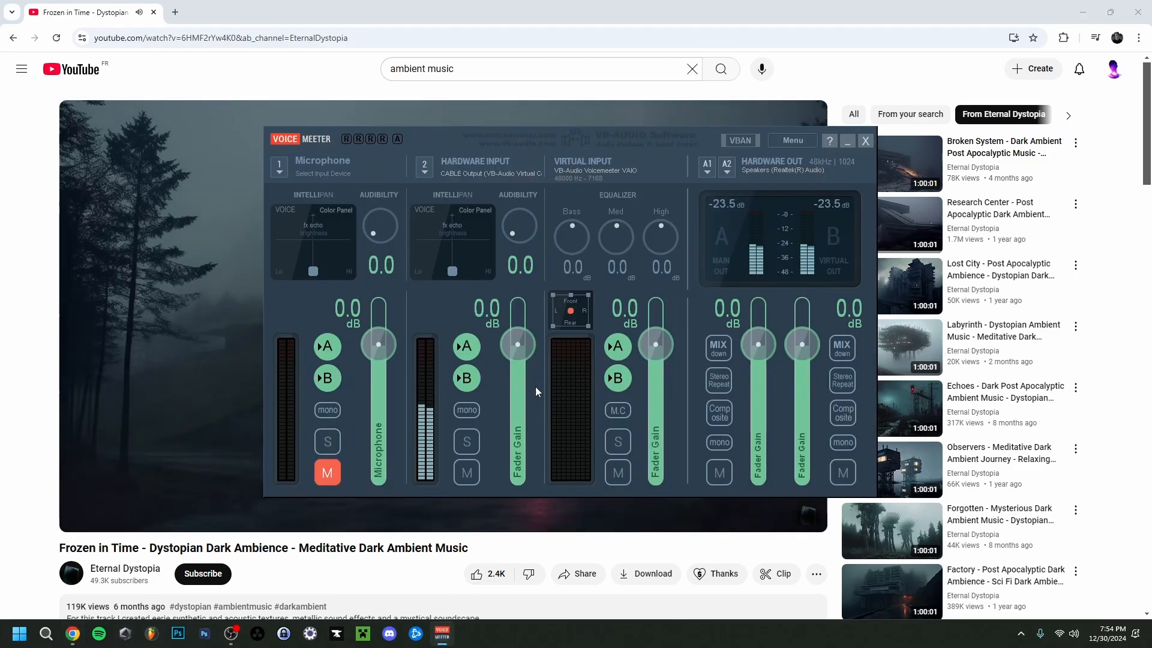
# Try and reset the color panel point of hardware input 2, and lower its fader gain to about -4.4 dB.
pyautogui.moveTo(450, 271)
pyautogui.mouseDown()
pyautogui.moveTo(434, 266)
pyautogui.moveTo(453, 265)
pyautogui.mouseUp()
pyautogui.doubleClick(453, 265)
pyautogui.moveTo(519, 342); pyautogui.dragTo(518, 350)
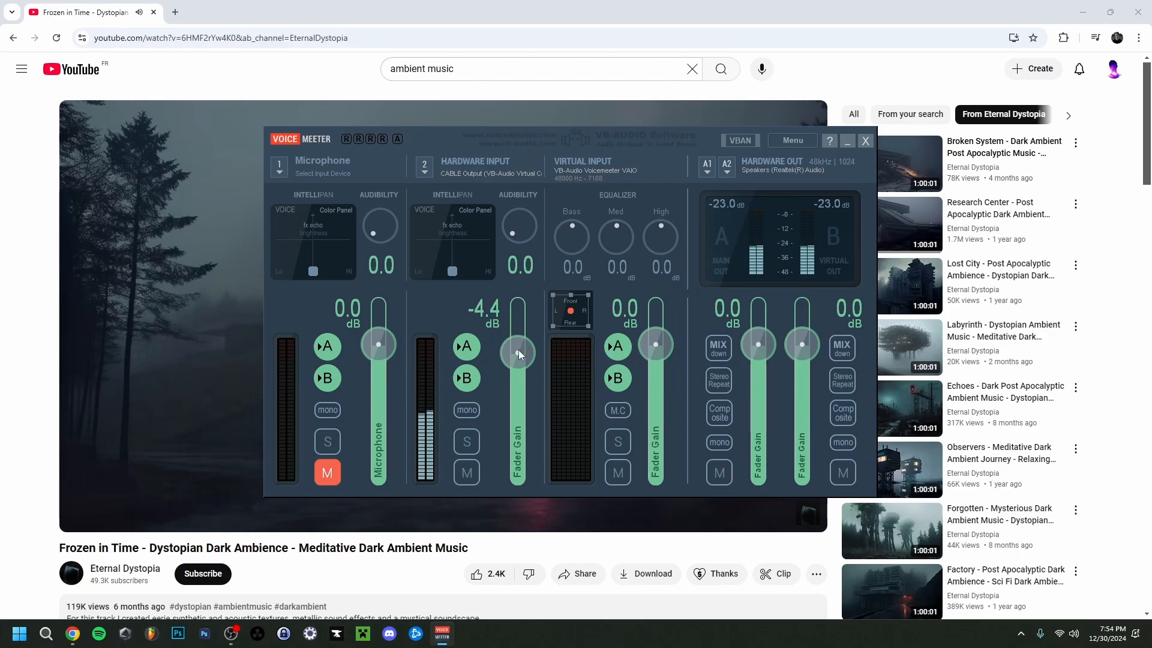
# Reset the fader gain of hardware input 2 to 0.0 dB and dismiss the Microphone strip's device list.
pyautogui.doubleClick(518, 350)
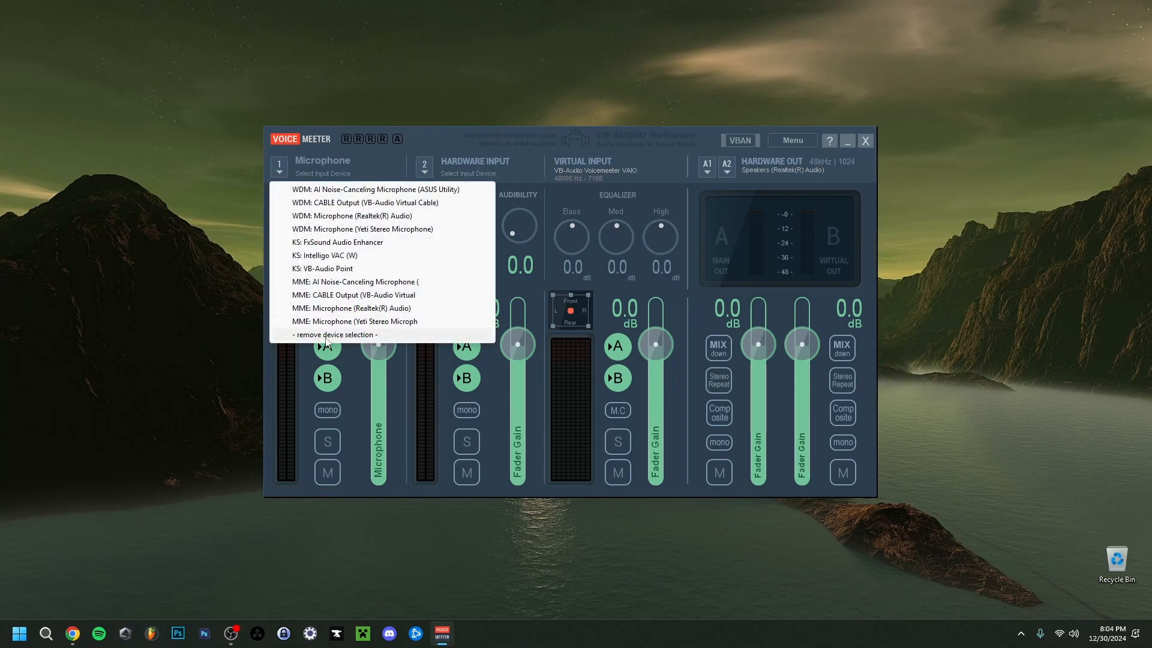
pyautogui.click(373, 161)
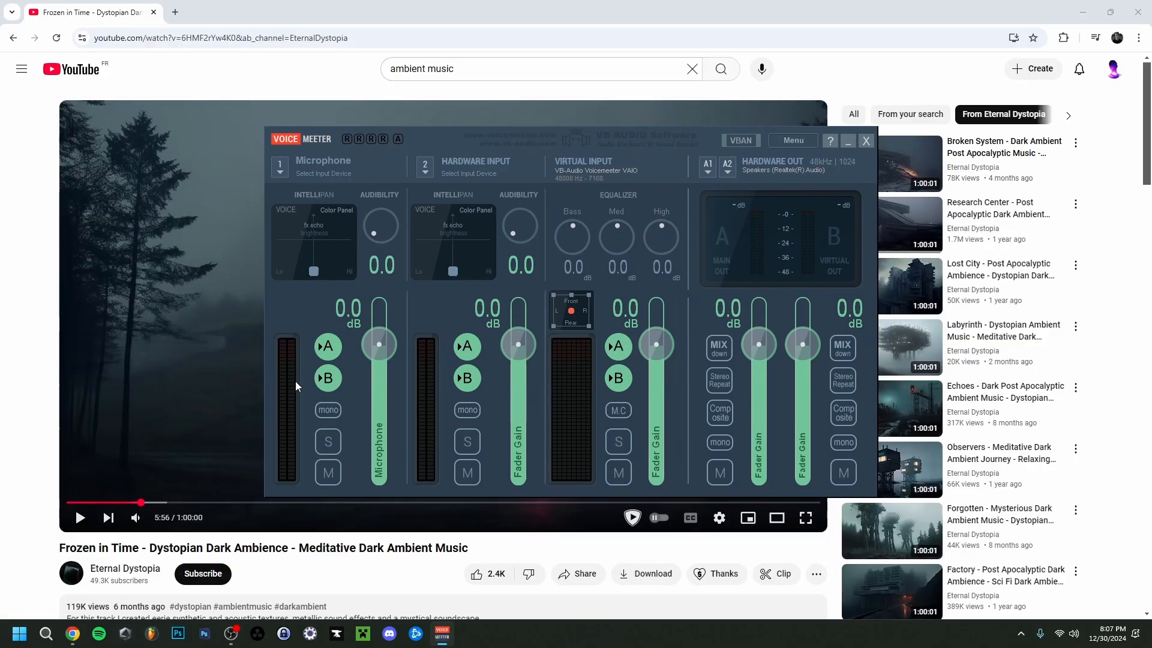
# Check which devices are selected for the A1 hardware output and for the Windows sound output.
pyautogui.click(707, 166)
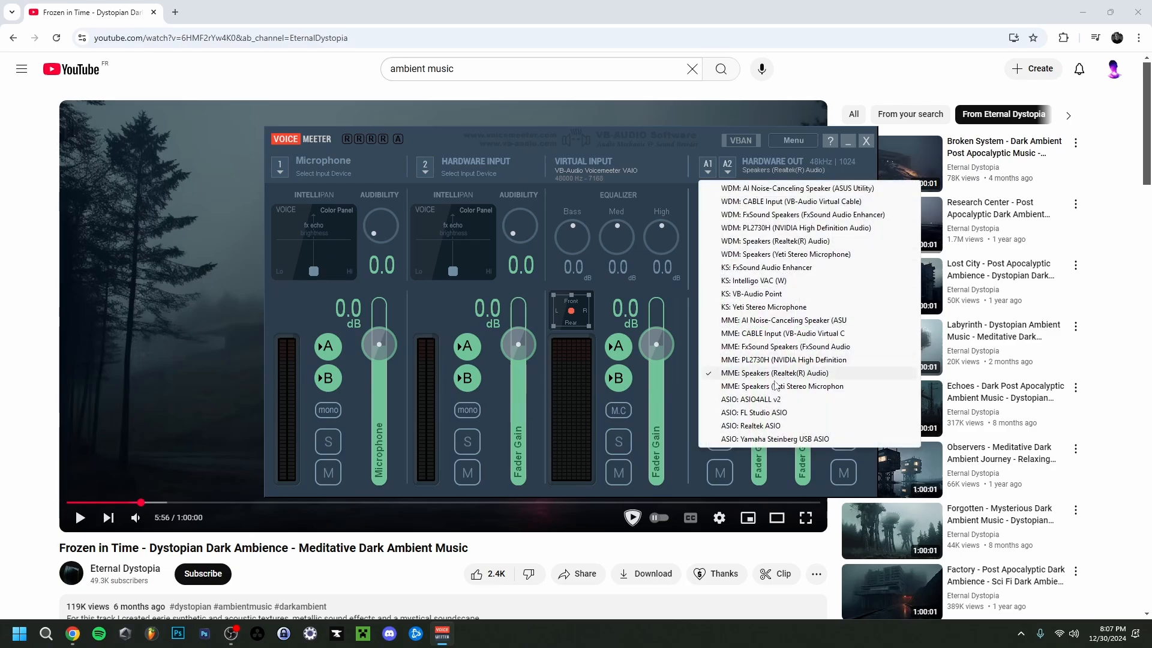
pyautogui.press('super+ctrl+v')
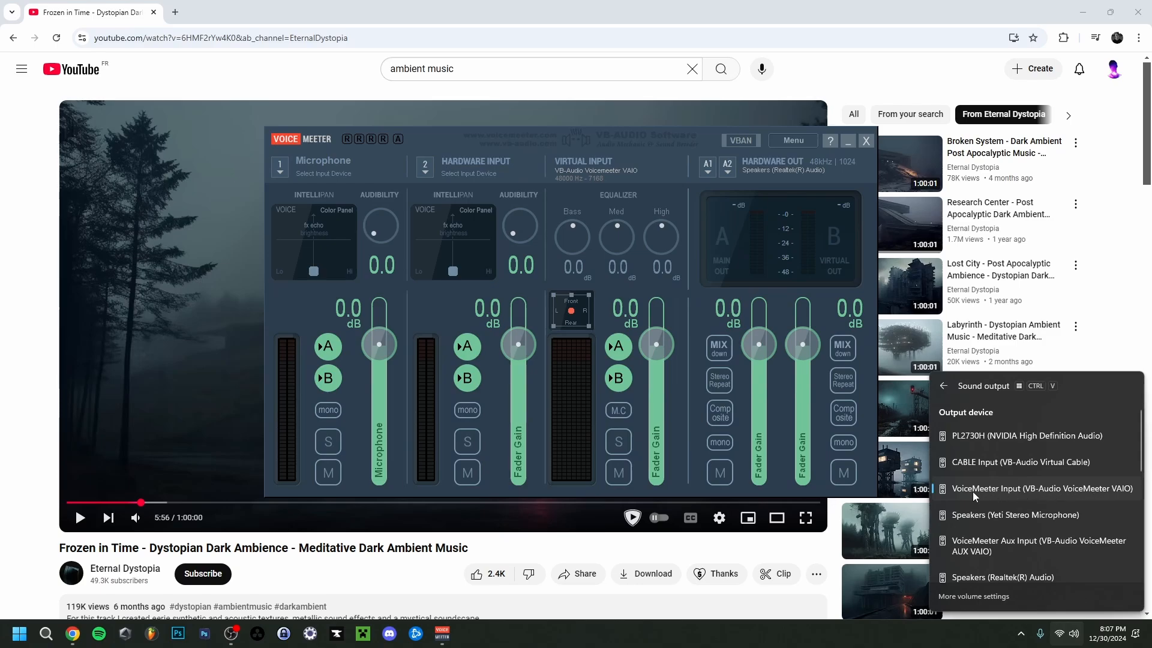
pyautogui.click(563, 189)
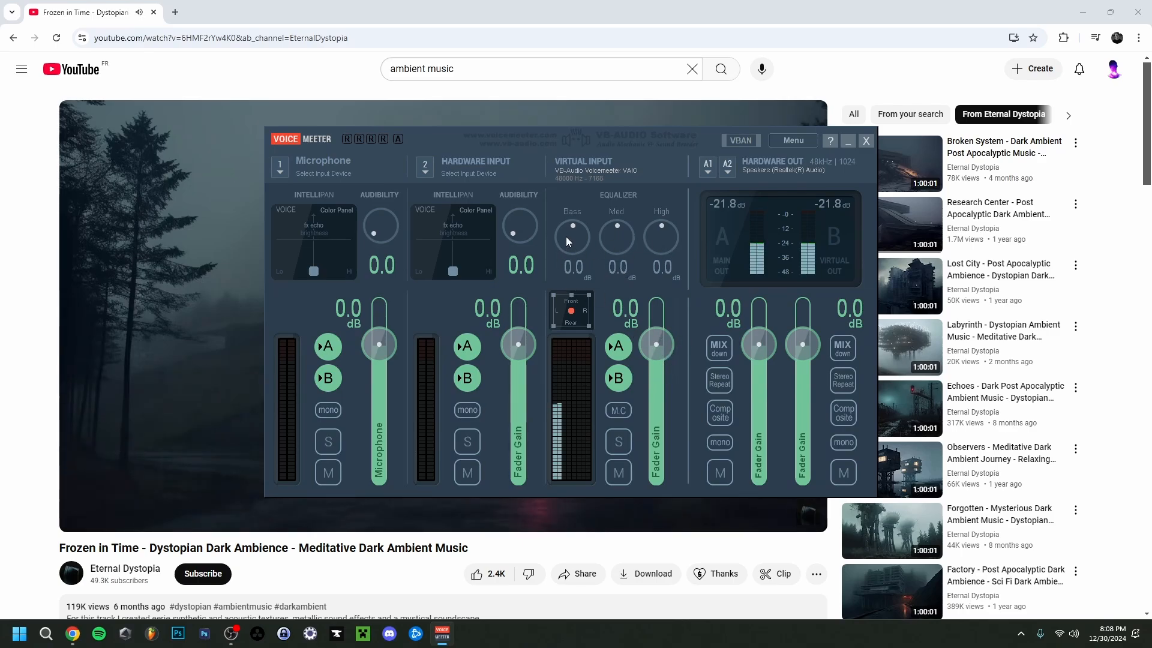
# Try boosting the virtual input's equalizer to Bass 9.9 dB, Med 4.7 dB and High 4.6 dB, and pause the music.
pyautogui.moveTo(567, 237); pyautogui.dragTo(521, 148)
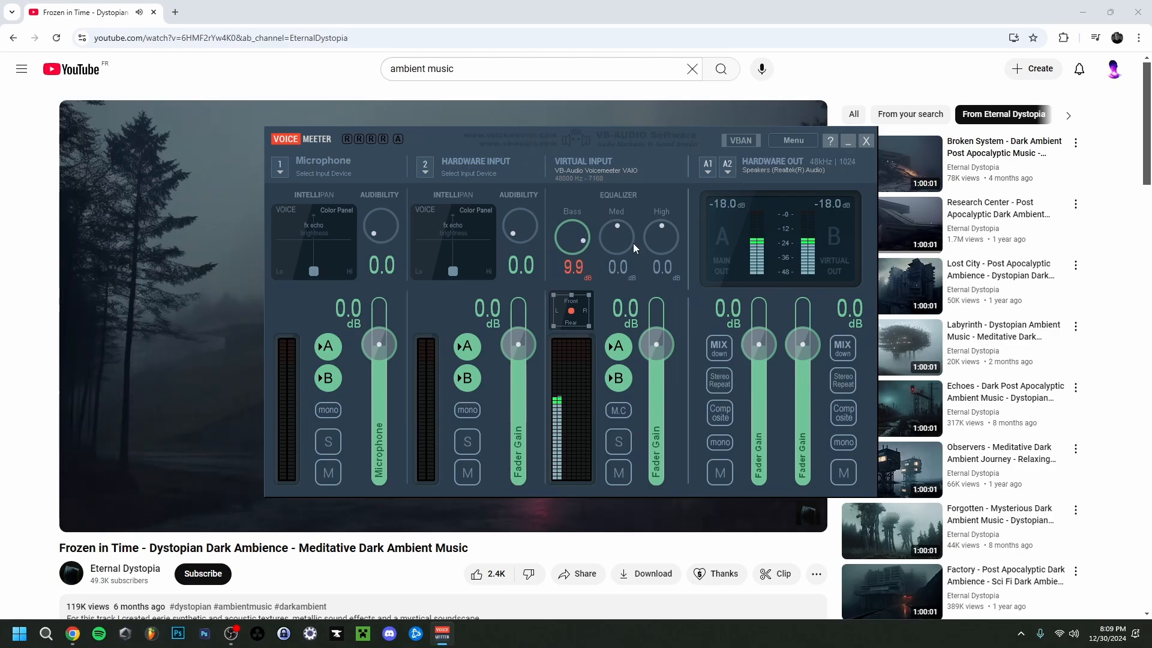
pyautogui.moveTo(613, 226)
pyautogui.mouseDown()
pyautogui.moveTo(613, 174)
pyautogui.moveTo(603, 206)
pyautogui.mouseUp()
pyautogui.moveTo(659, 241); pyautogui.dragTo(634, 208)
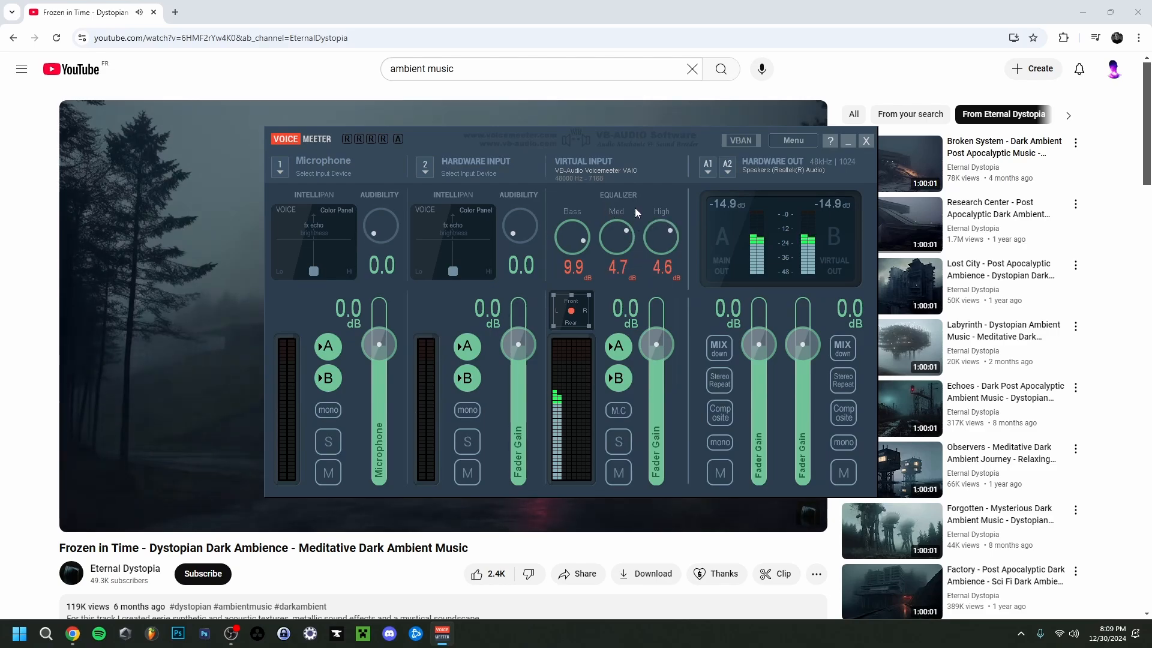
pyautogui.press('XF86AudioPlay')
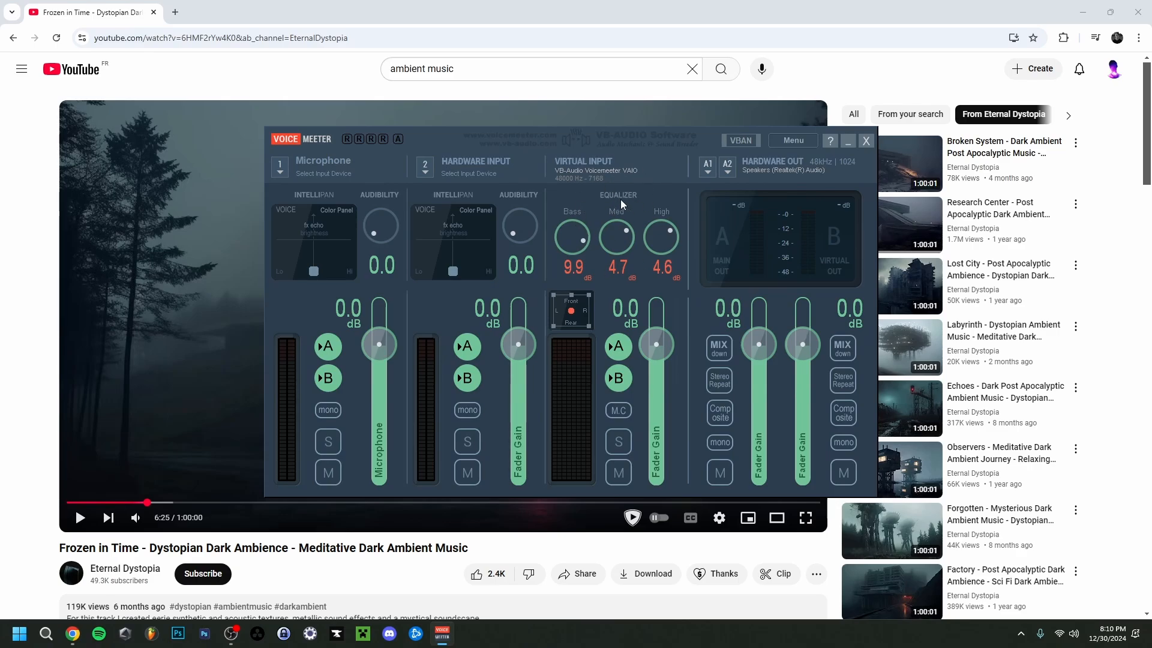
# Reset the virtual input's Bass, Med and High equalizer knobs to 0.0 dB.
pyautogui.doubleClick(573, 240)
pyautogui.doubleClick(620, 243)
pyautogui.doubleClick(667, 242)
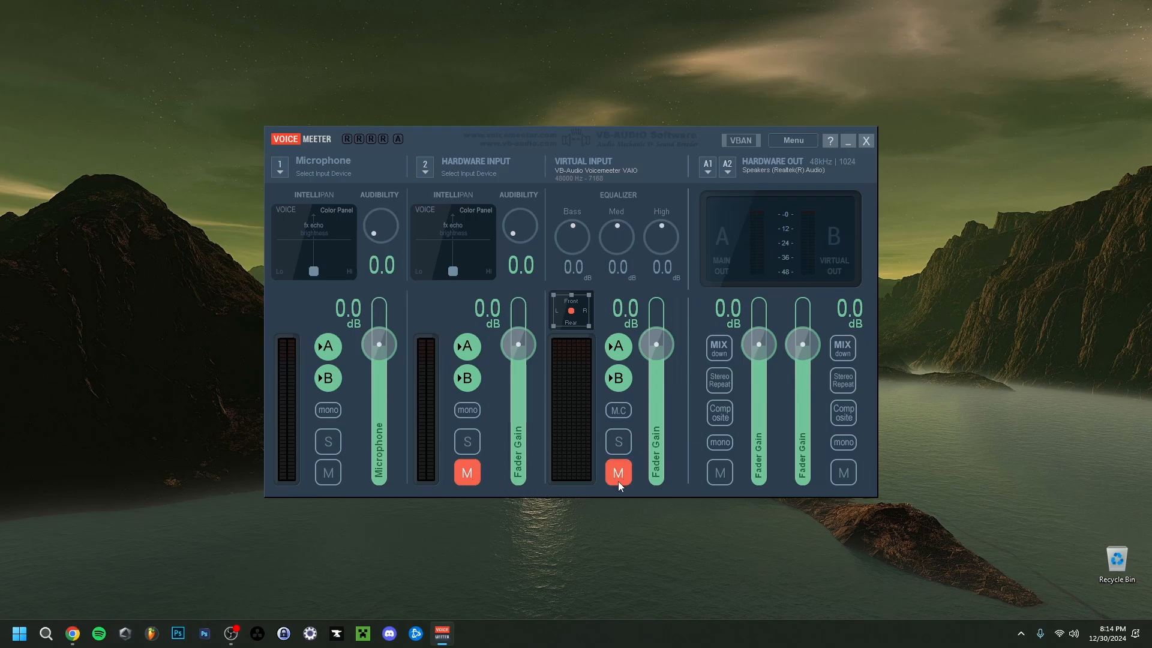
# Enable Stereo Repeat on main output A and select MME: CABLE Input (VB-Audio Virtual Cable) as the A1 device.
pyautogui.click(718, 383)
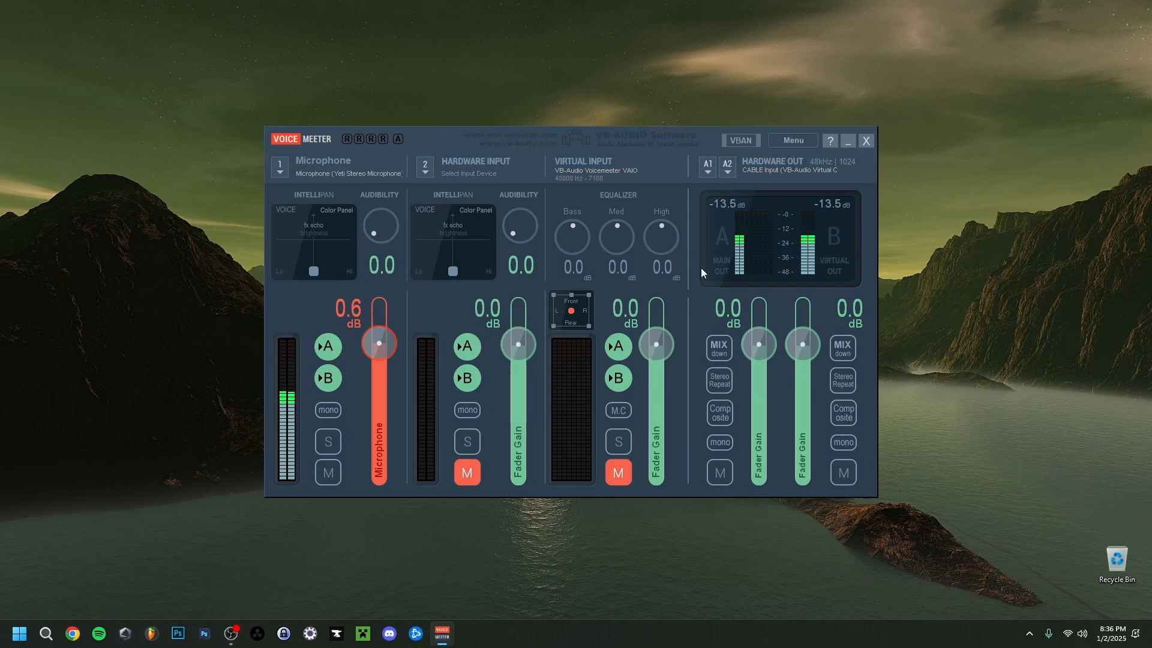
pyautogui.click(707, 167)
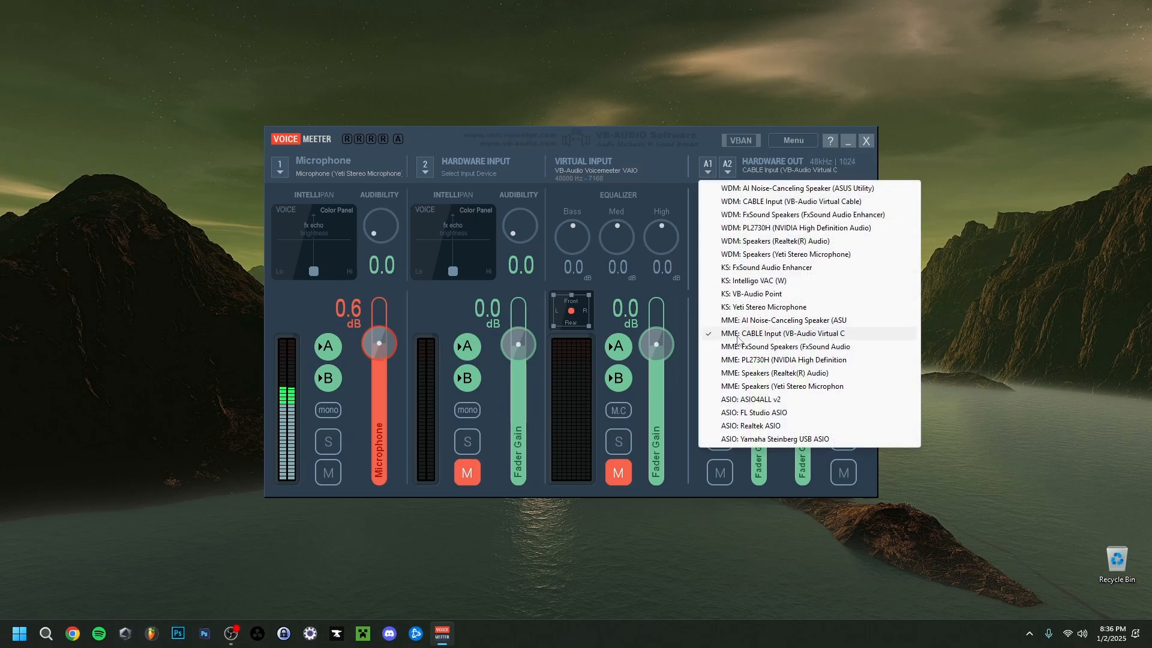
pyautogui.click(774, 339)
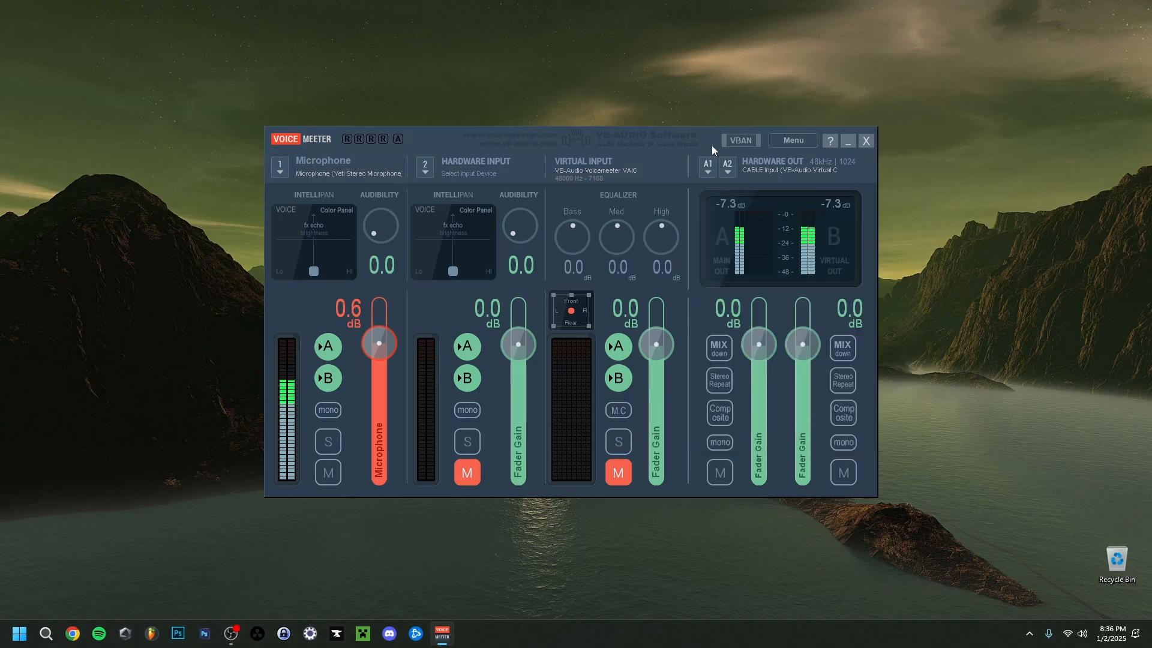
# Run the 15 Bands Graphic EQ tool.
pyautogui.click(789, 142)
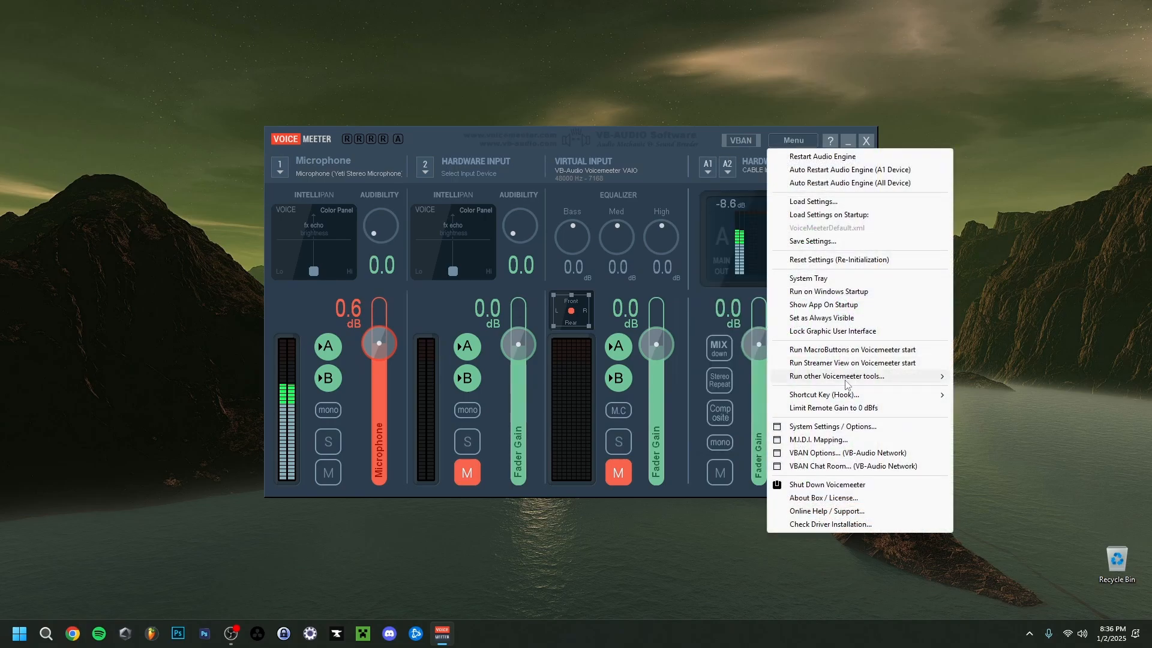
pyautogui.moveTo(845, 380)
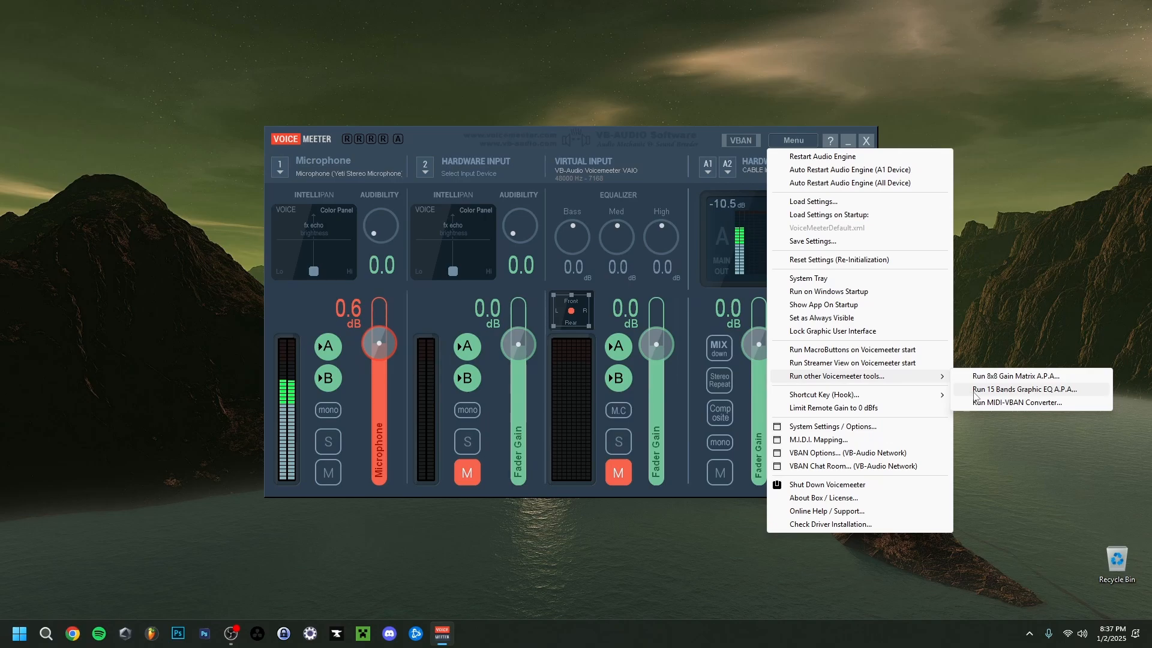
pyautogui.click(984, 390)
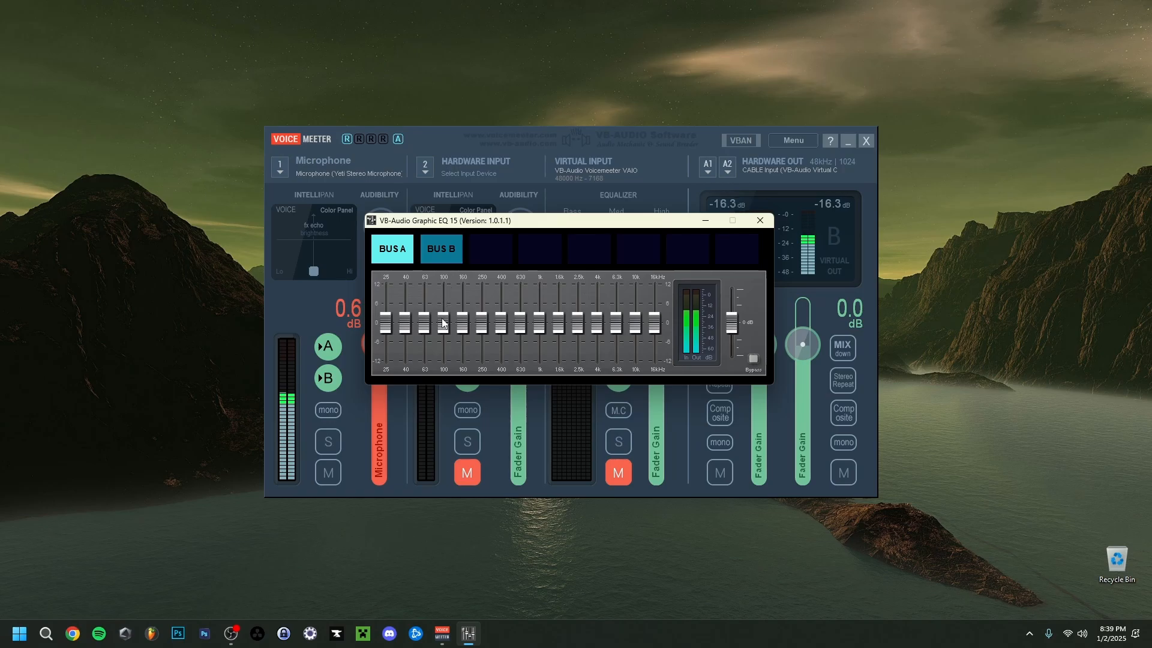
# Shape BUS A's equalizer: boost 100 Hz and 160 Hz, slightly cut 1.6 kHz, slightly raise 2.5 kHz, and adjust the 16 kHz band.
pyautogui.moveTo(443, 331); pyautogui.dragTo(441, 356)
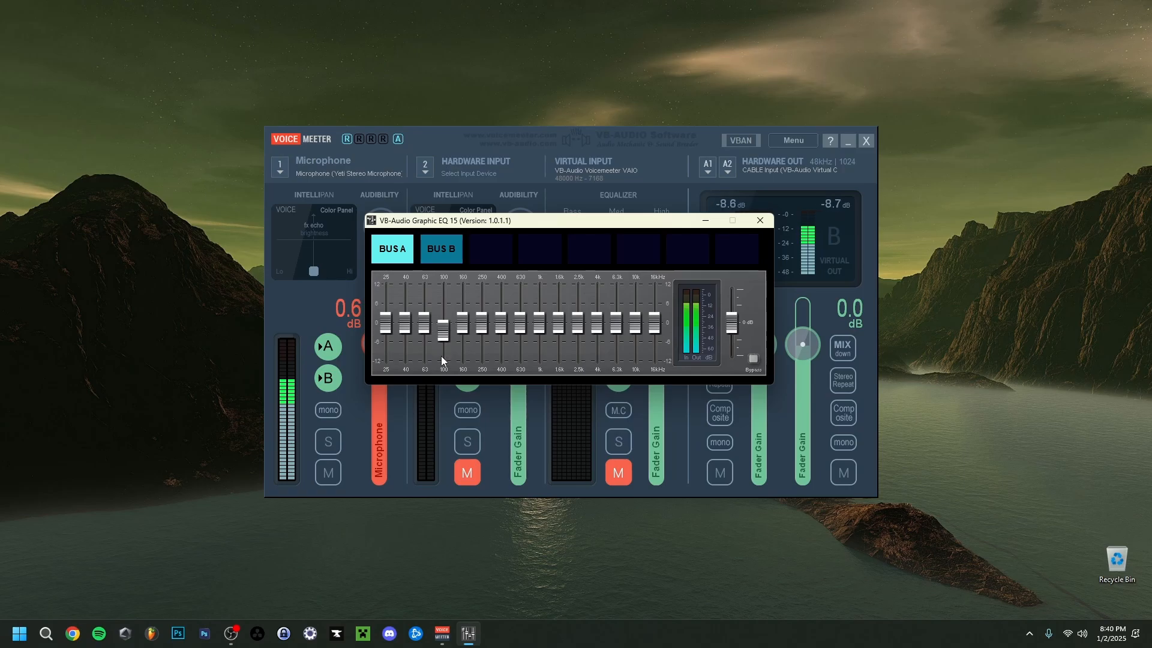
pyautogui.moveTo(444, 338); pyautogui.dragTo(463, 297)
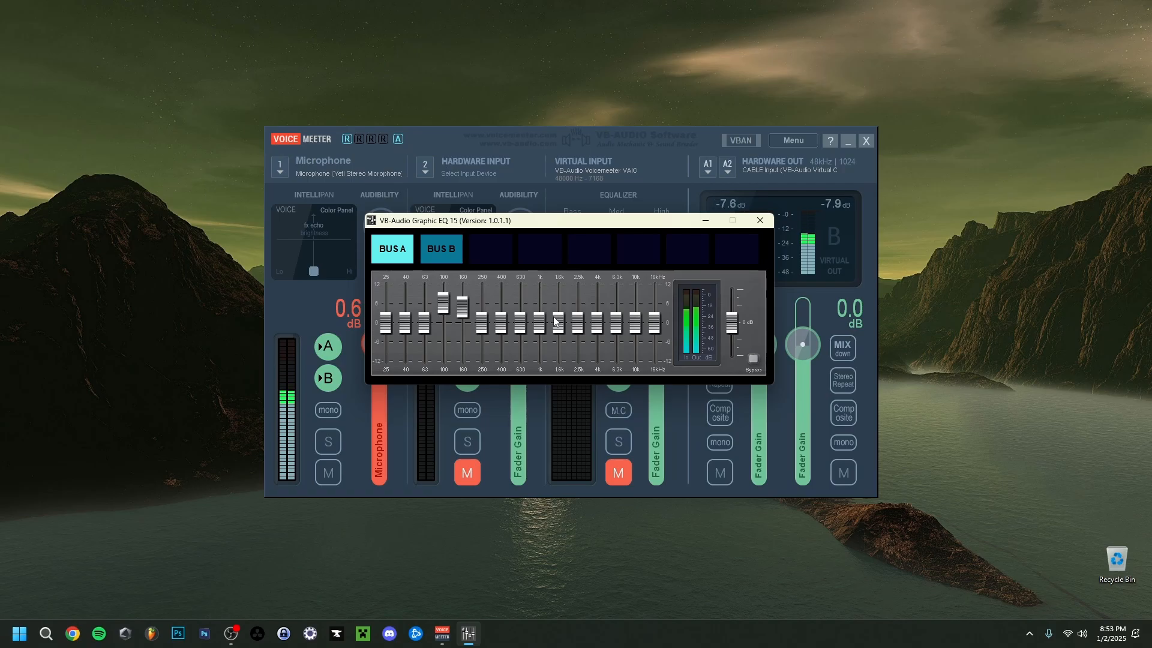
pyautogui.moveTo(556, 329); pyautogui.dragTo(559, 330)
pyautogui.moveTo(561, 335)
pyautogui.mouseDown()
pyautogui.moveTo(559, 388)
pyautogui.moveTo(562, 303)
pyautogui.moveTo(559, 336)
pyautogui.mouseUp()
pyautogui.scroll(1, 580, 328)
pyautogui.moveTo(578, 323); pyautogui.dragTo(577, 322)
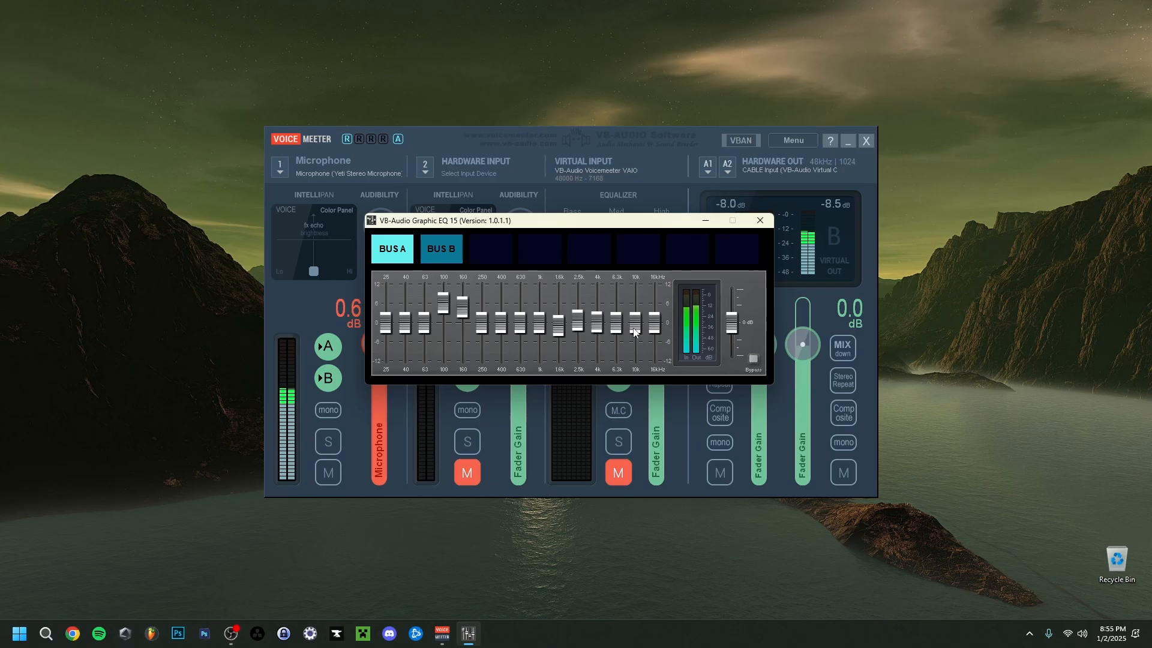
pyautogui.moveTo(648, 329); pyautogui.dragTo(659, 320)
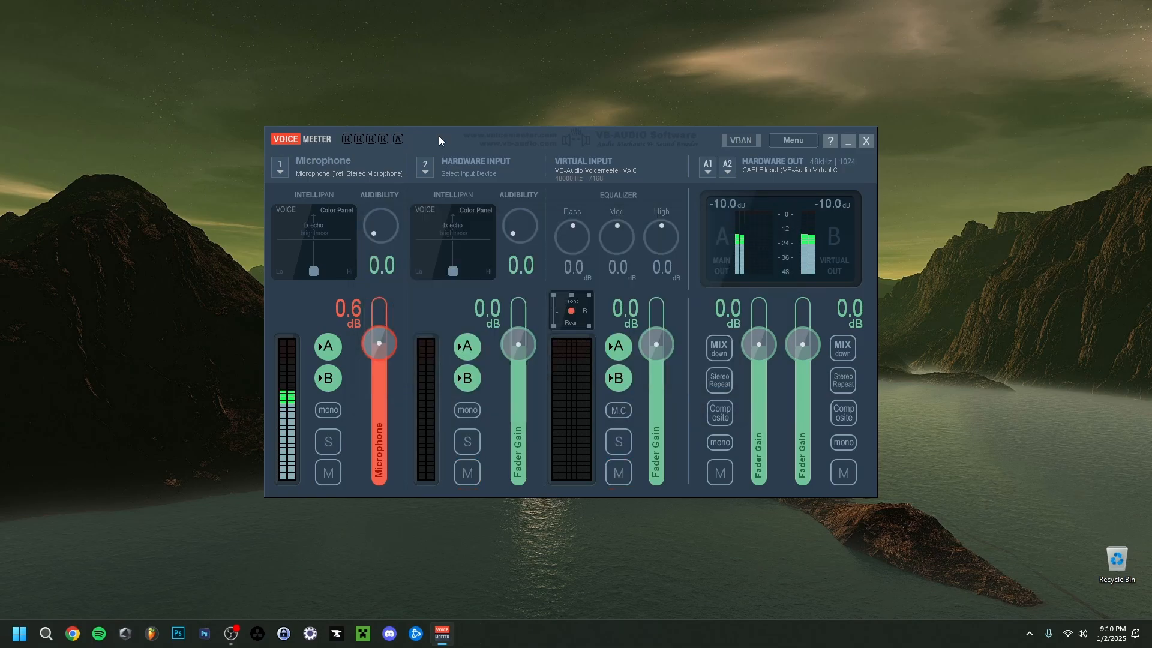
# Review the other Voicemeeter tools and launch the 15 Bands Graphic EQ again.
pyautogui.click(793, 140)
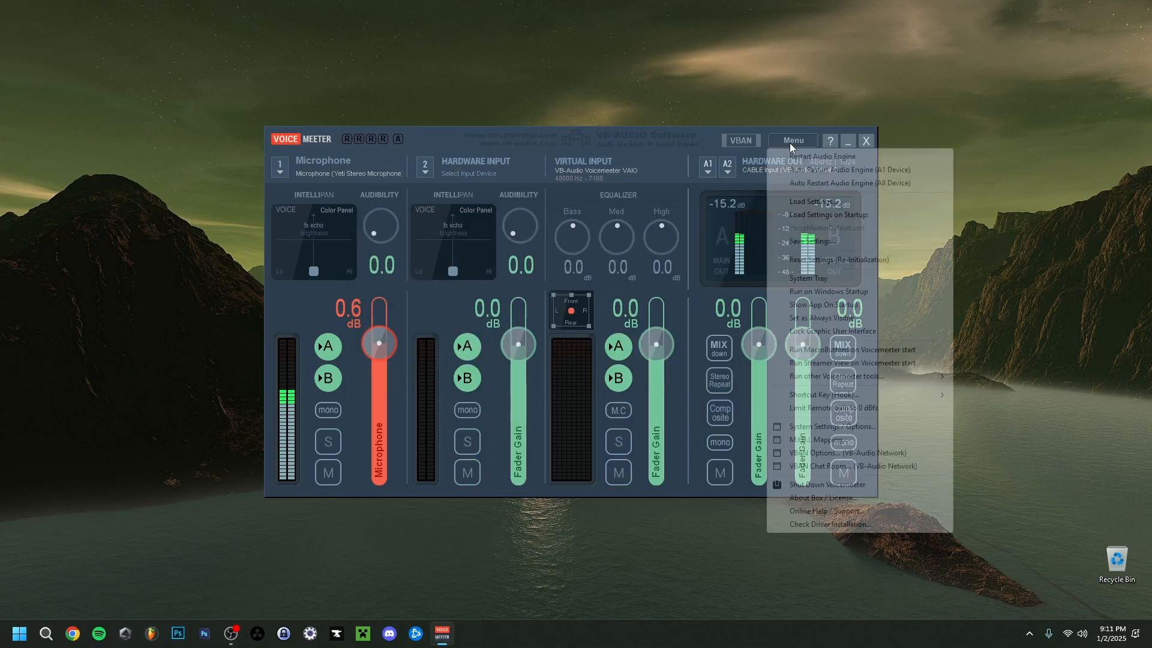
pyautogui.moveTo(863, 376)
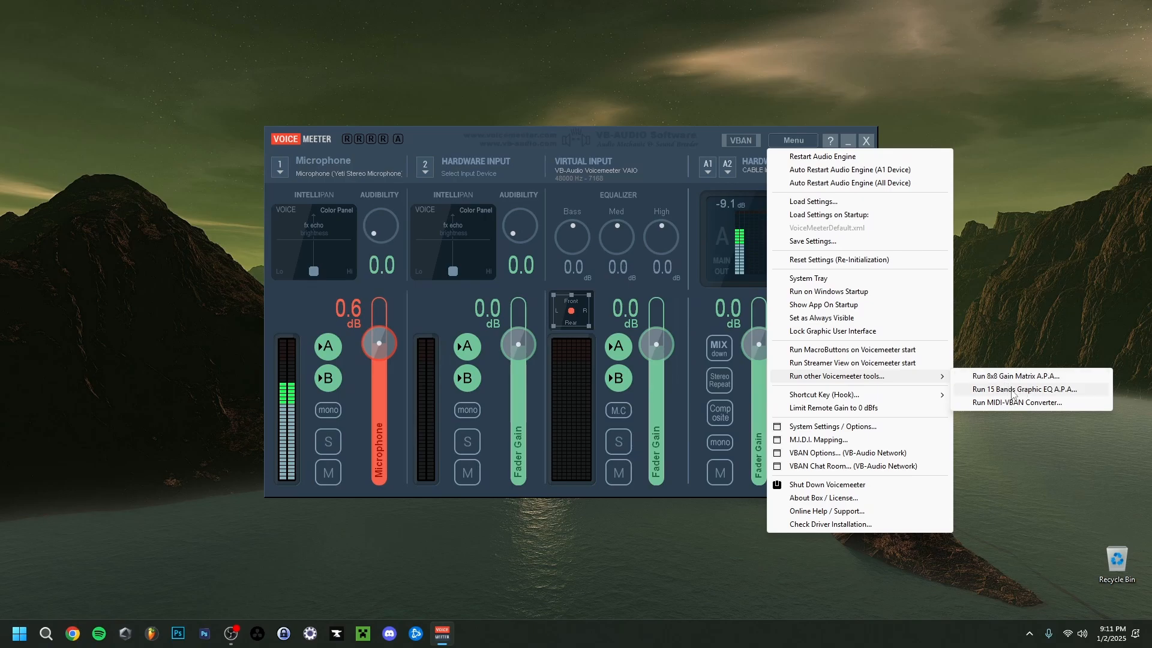
pyautogui.click(441, 145)
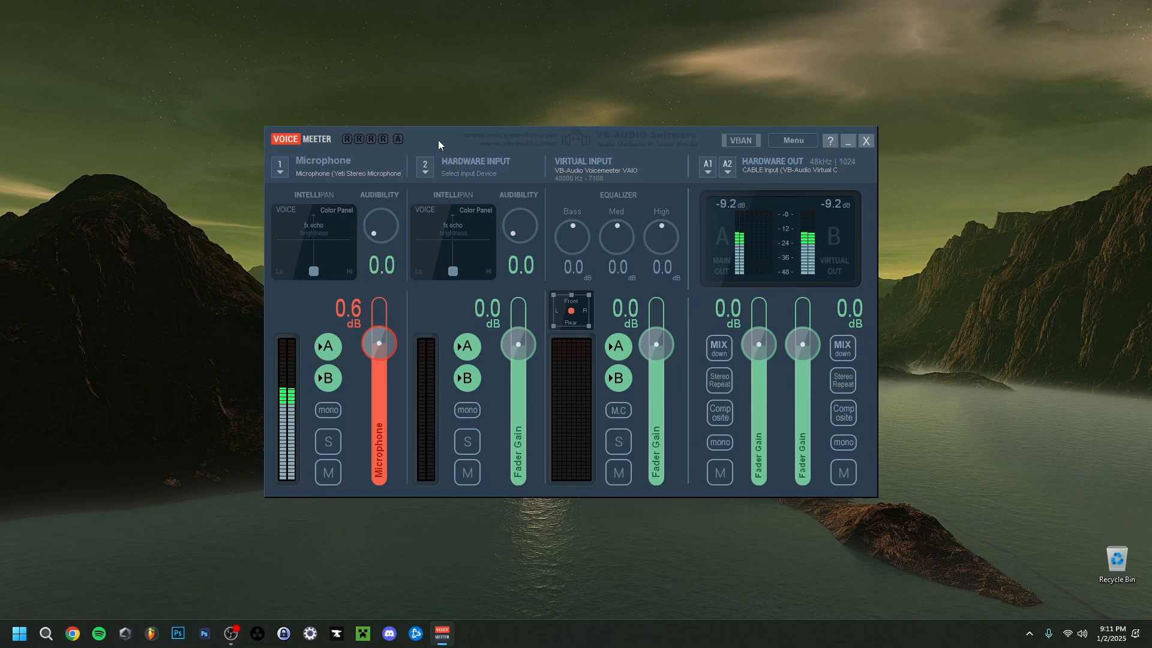
pyautogui.click(793, 141)
pyautogui.moveTo(862, 382)
pyautogui.click(1025, 389)
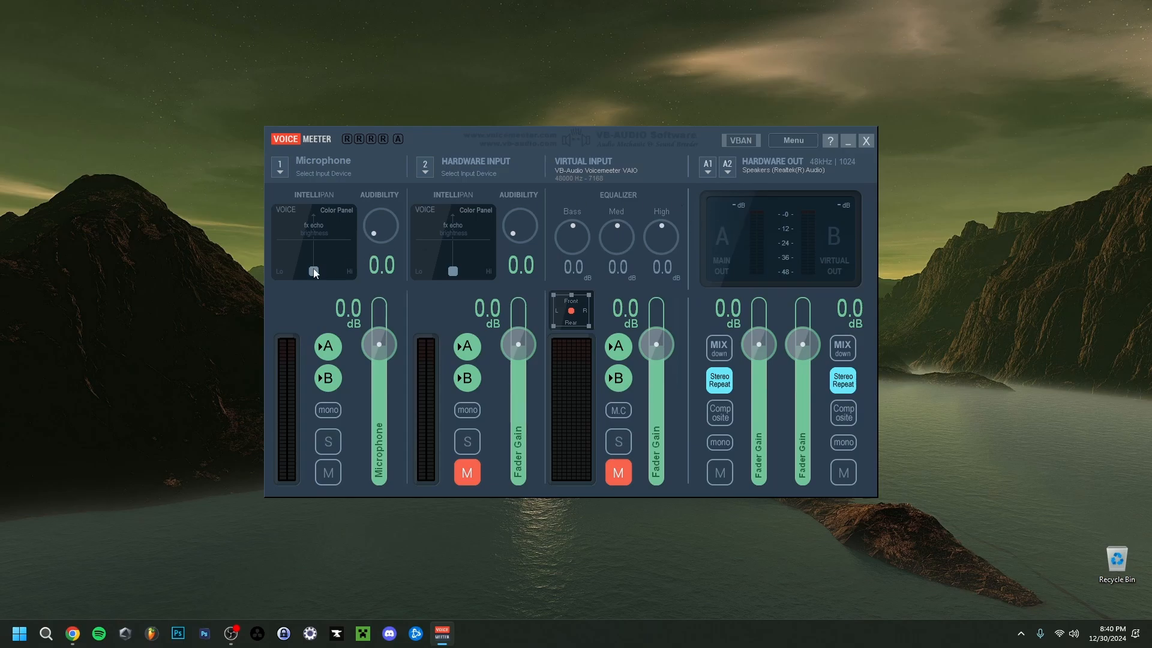
# View the dialogs for saving and loading Voicemeeter settings files, cancelling each without saving or loading anything.
pyautogui.click(798, 144)
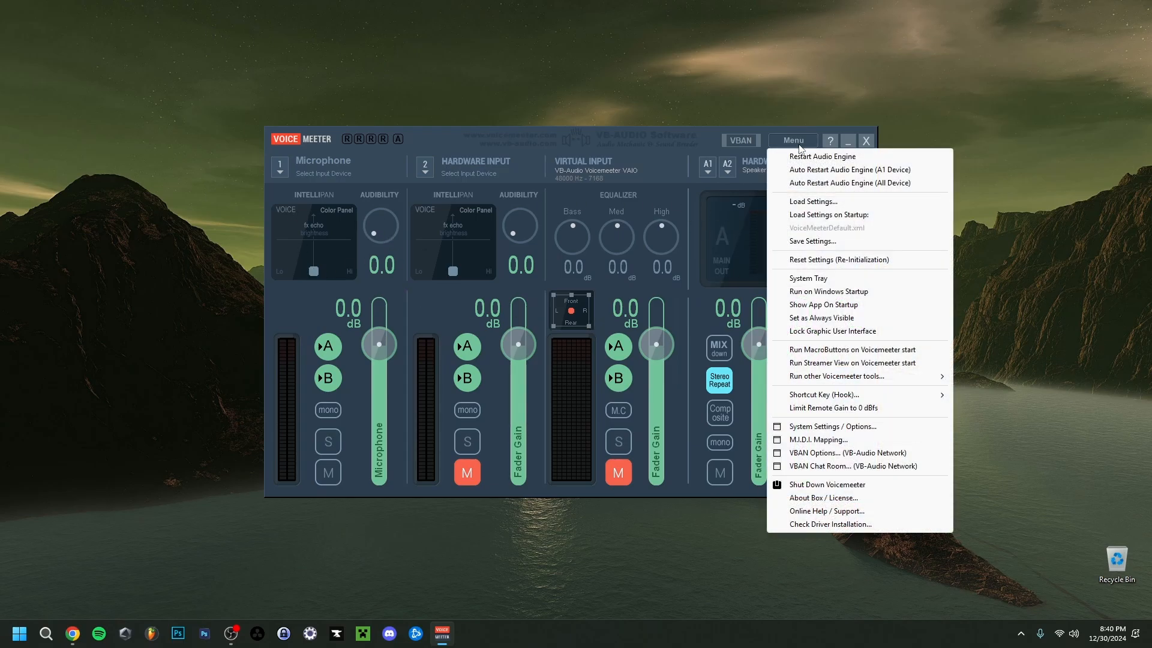
pyautogui.click(813, 241)
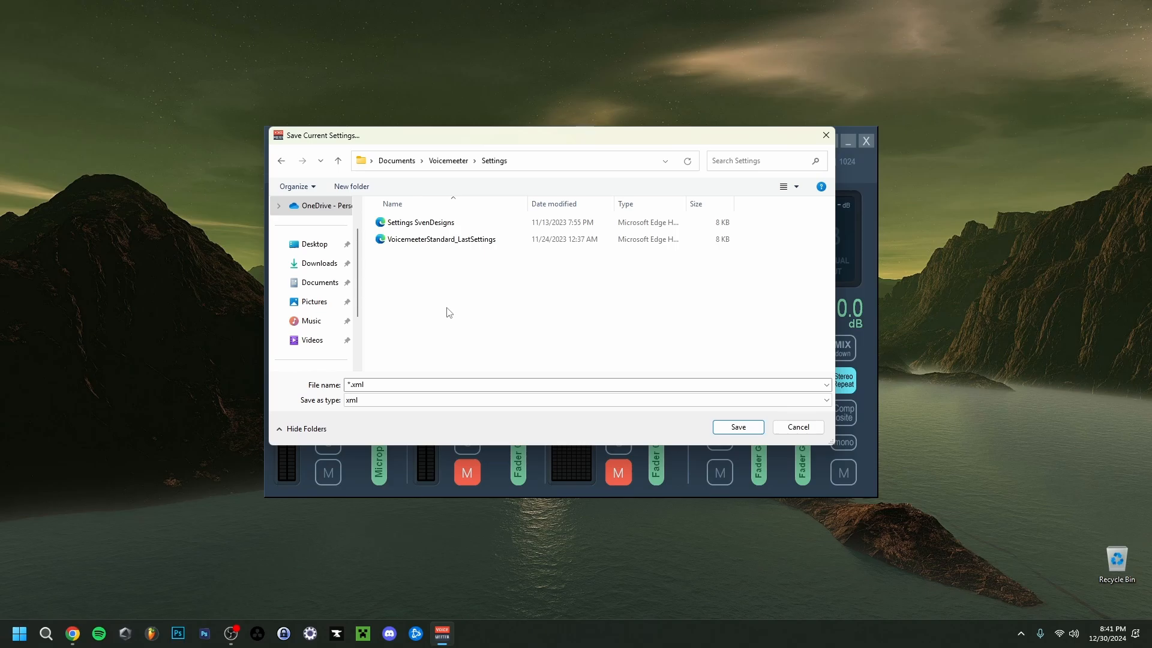
pyautogui.press('Escape')
pyautogui.click(793, 140)
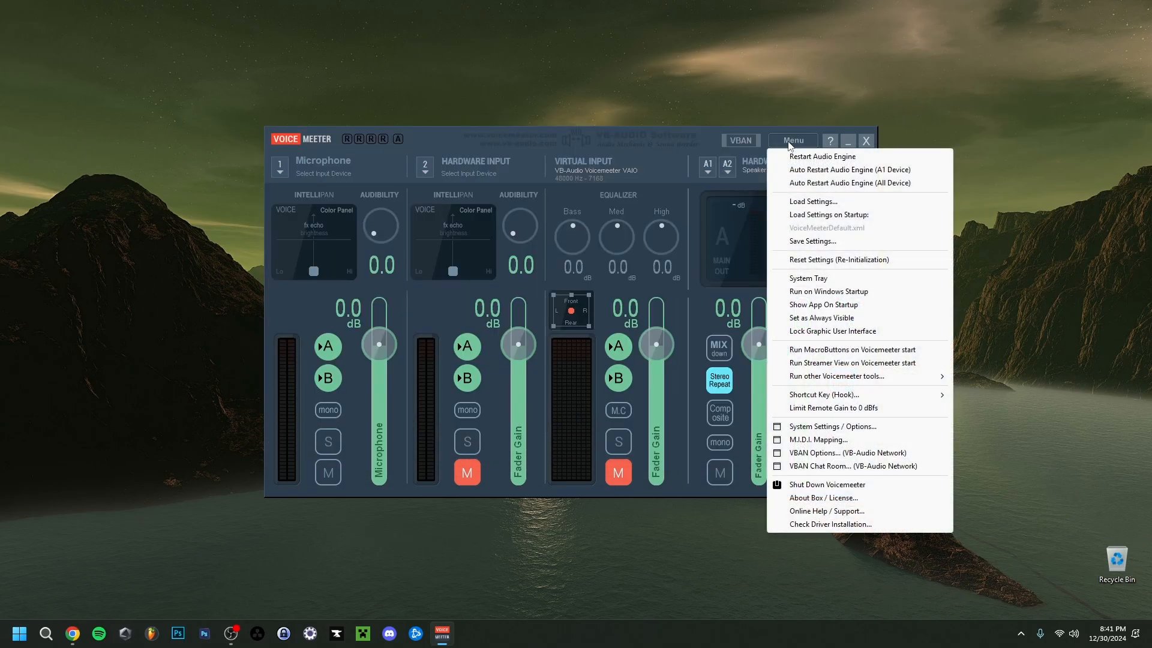
pyautogui.click(814, 204)
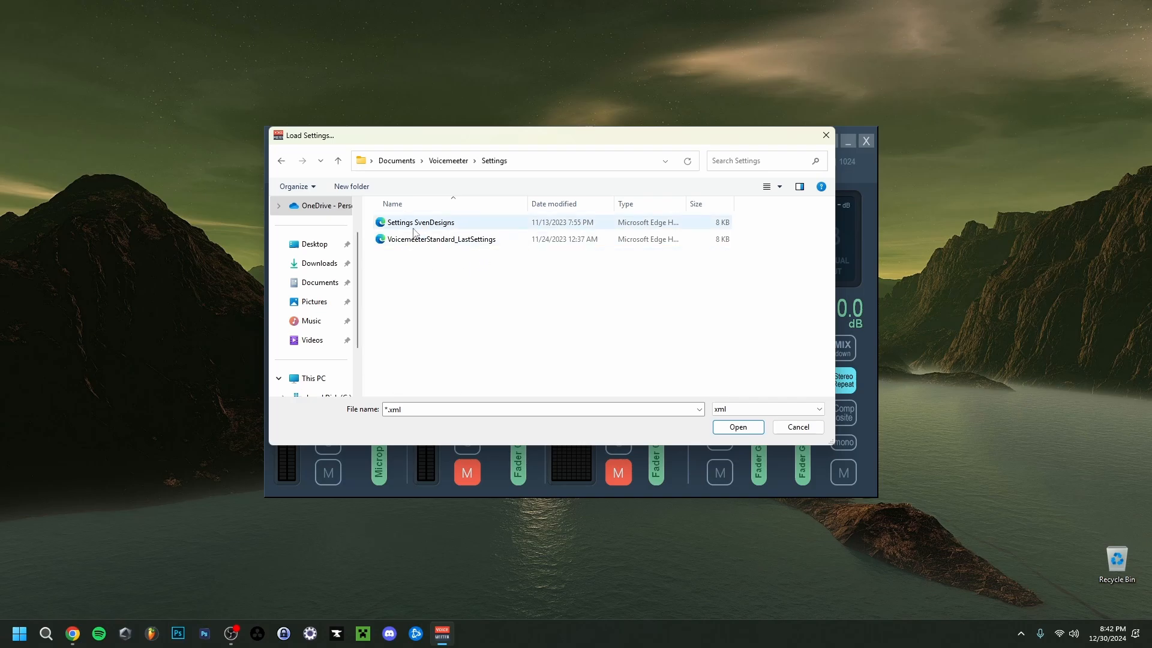
pyautogui.click(798, 427)
# Reset all Voicemeeter settings to their state after first installation.
pyautogui.click(793, 140)
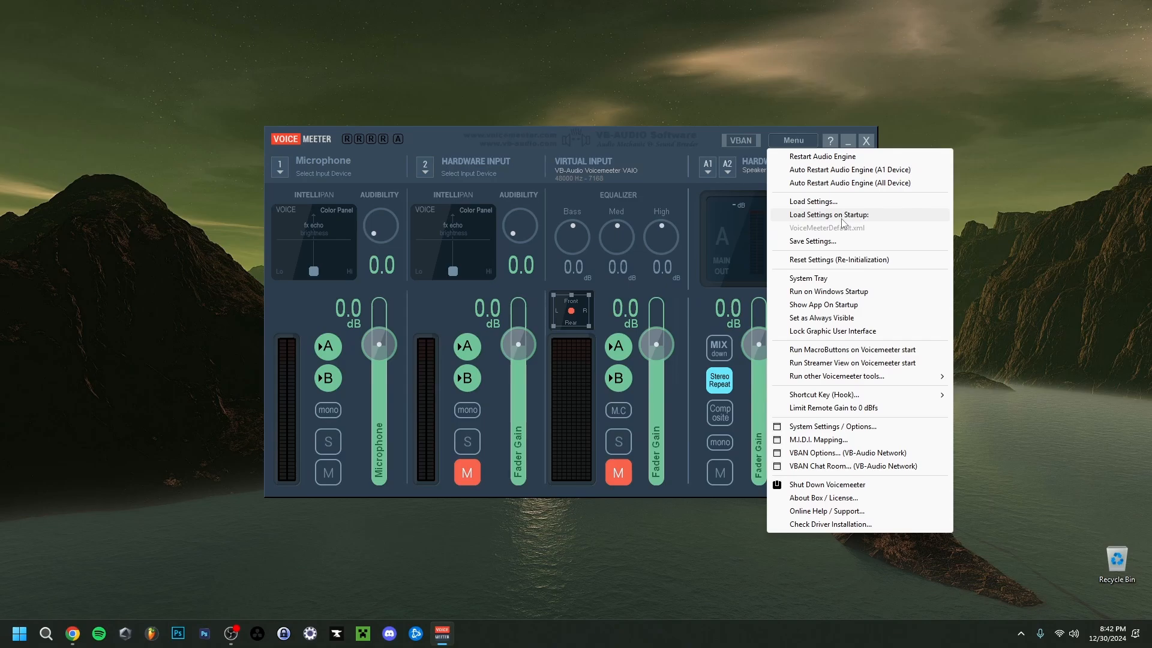
pyautogui.click(847, 264)
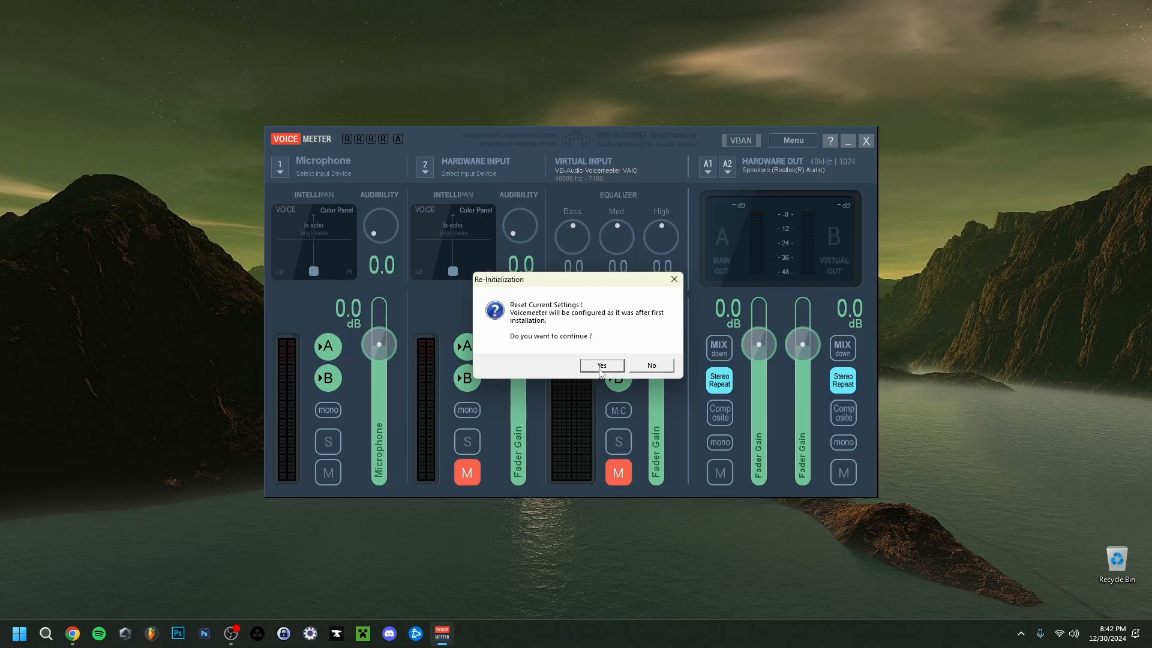
pyautogui.click(602, 366)
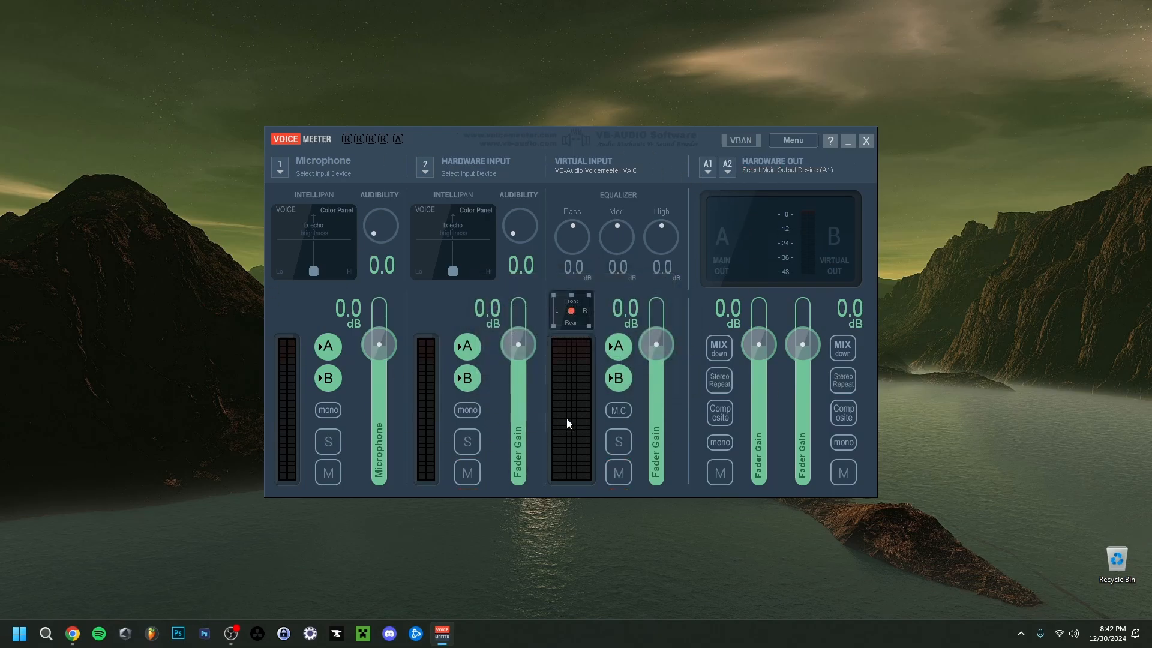
# Open Voicemeeter's System Settings / Options.
pyautogui.click(793, 140)
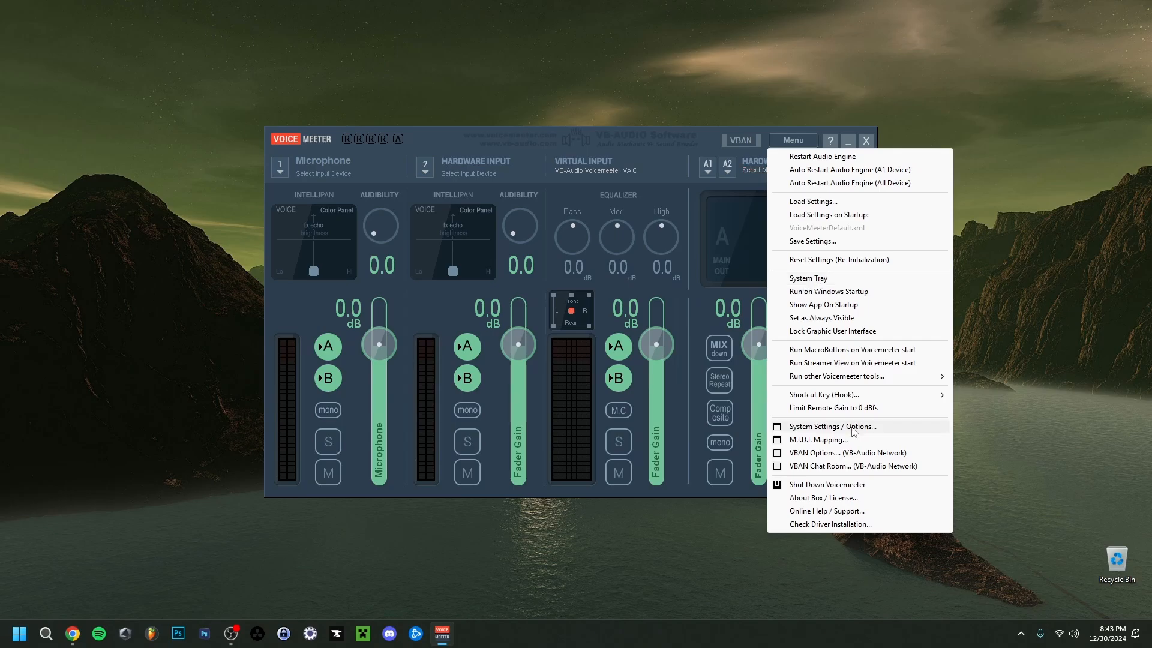
pyautogui.click(813, 428)
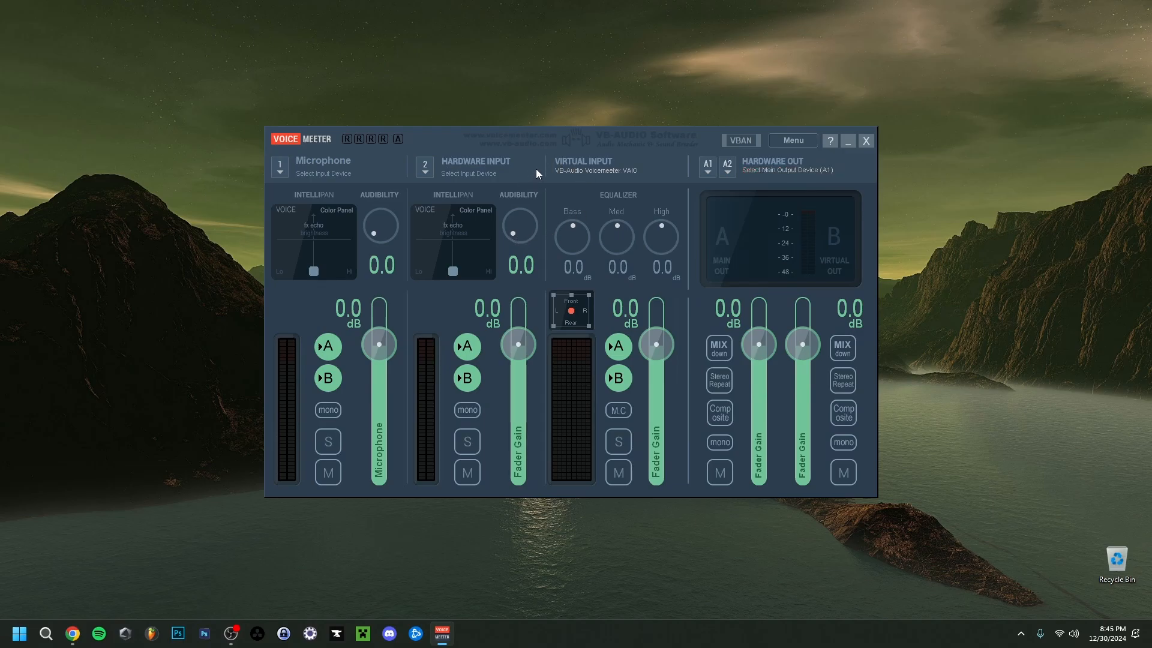
# Switch to OBS and view the device choices for Mic/Auxiliary Audio and Desktop Audio in the audio settings, leaving without changing them.
pyautogui.hotkey('alt', 'Tab')
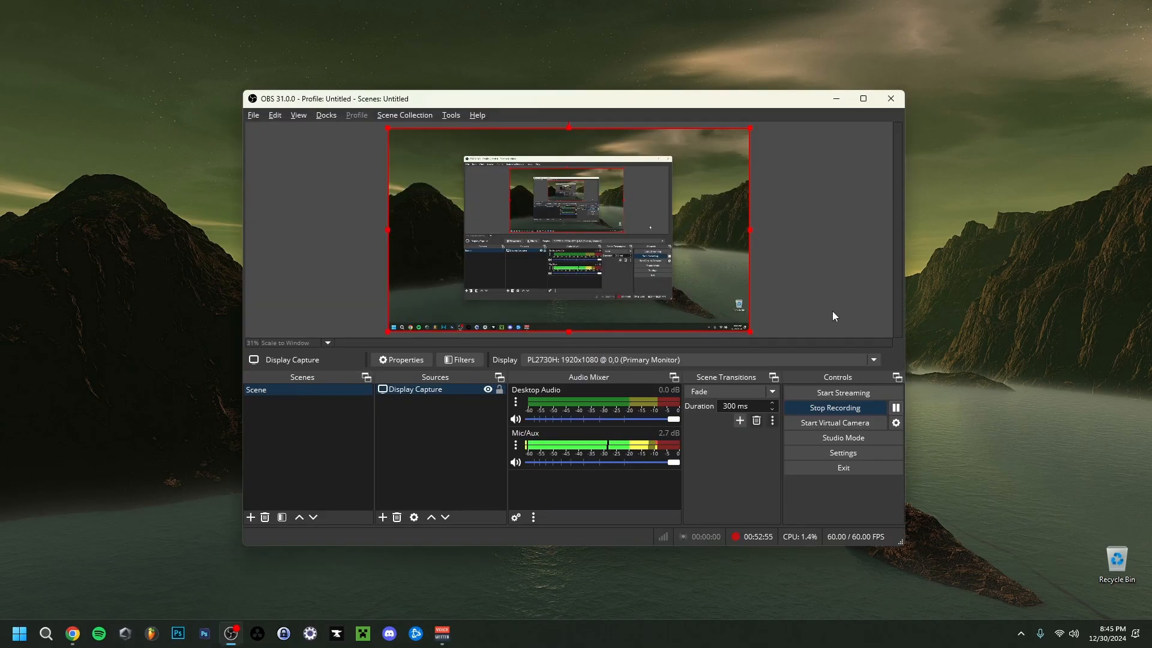
pyautogui.click(852, 453)
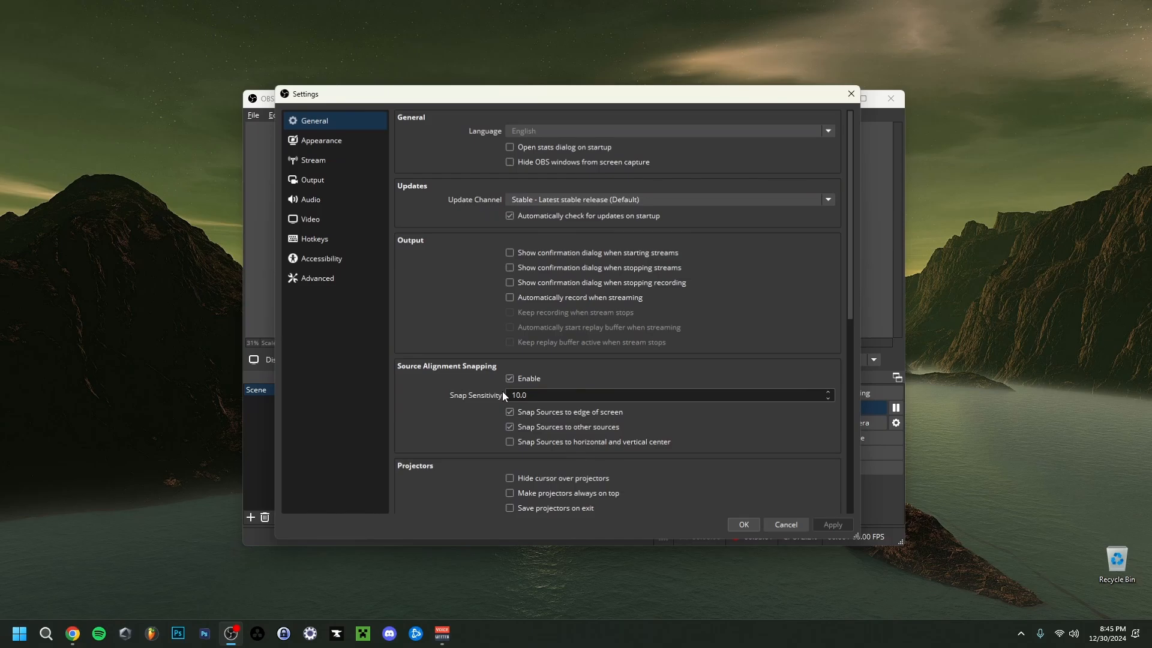
pyautogui.click(314, 198)
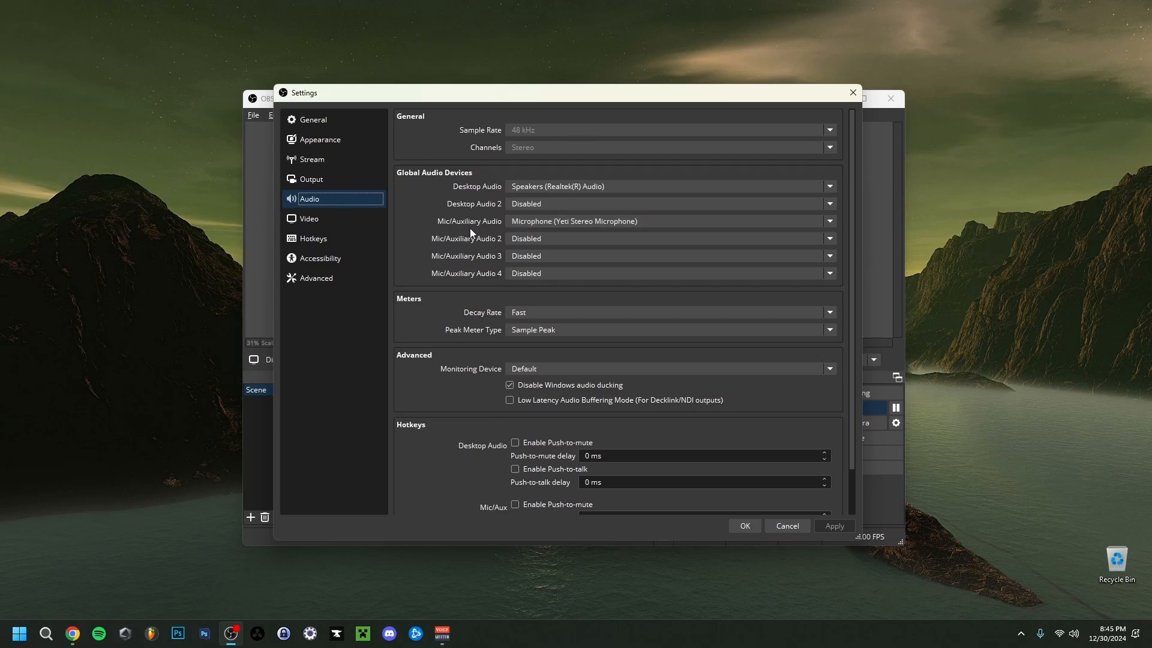
pyautogui.click(531, 222)
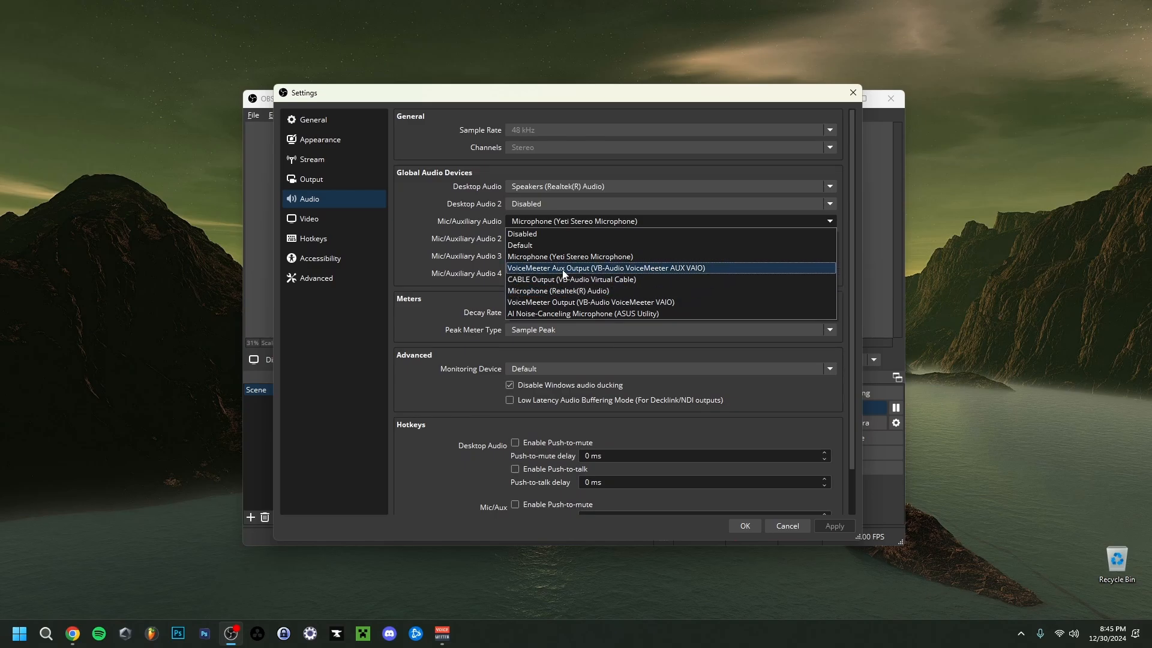
pyautogui.click(547, 186)
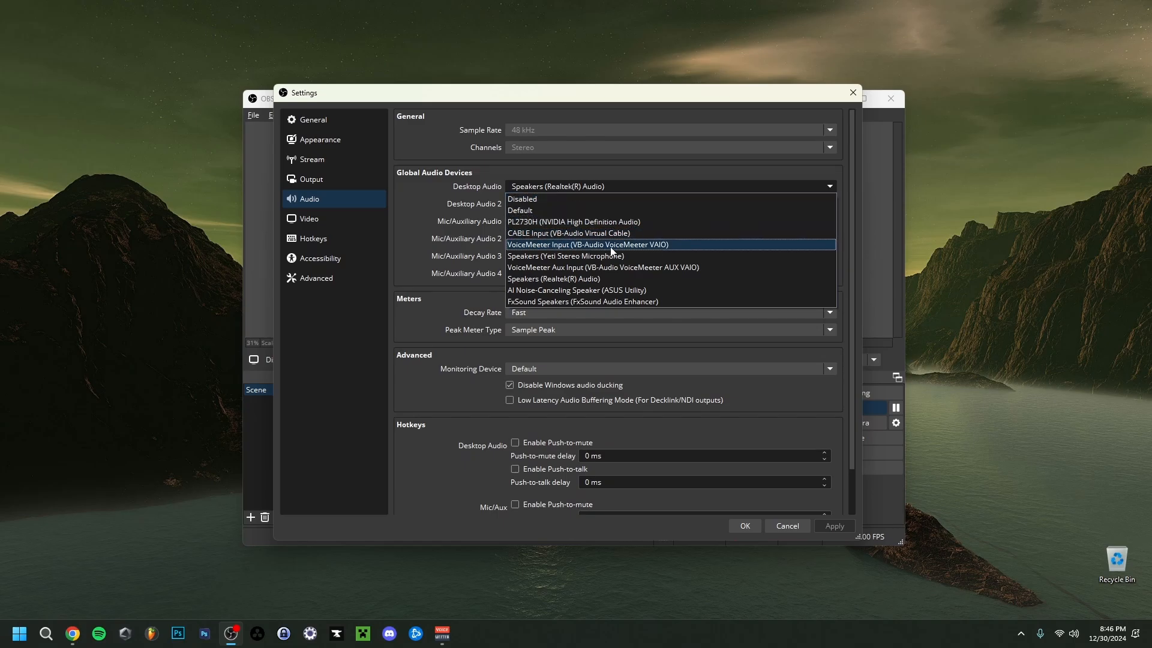
pyautogui.click(451, 272)
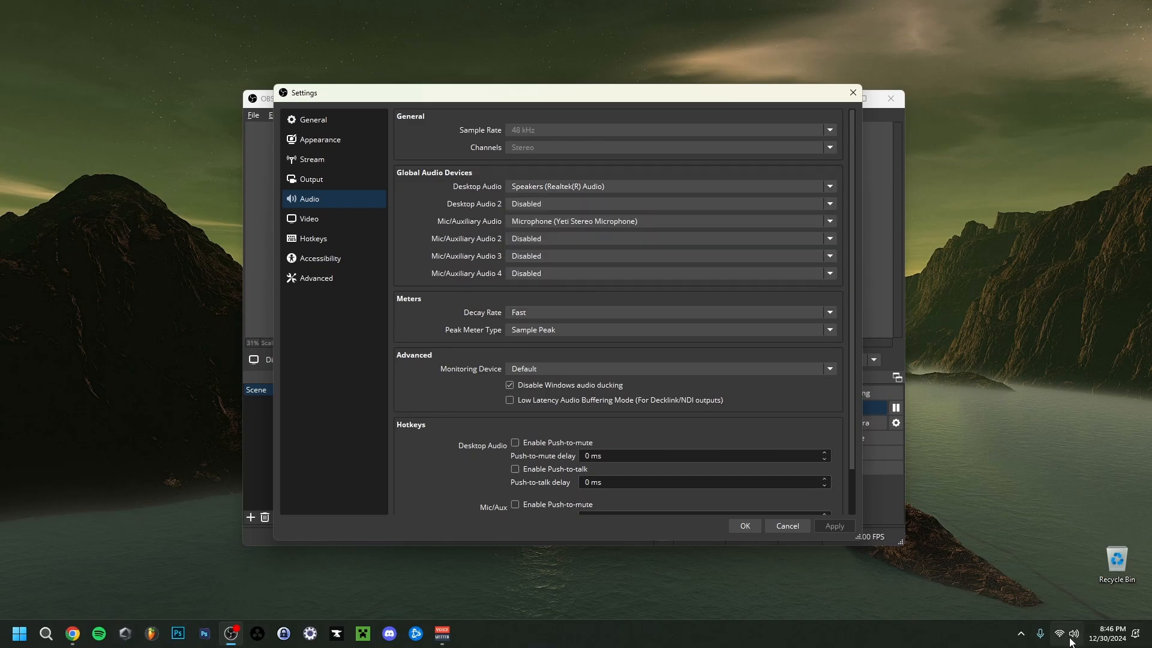
pyautogui.moveTo(1074, 641)
pyautogui.press('Escape')
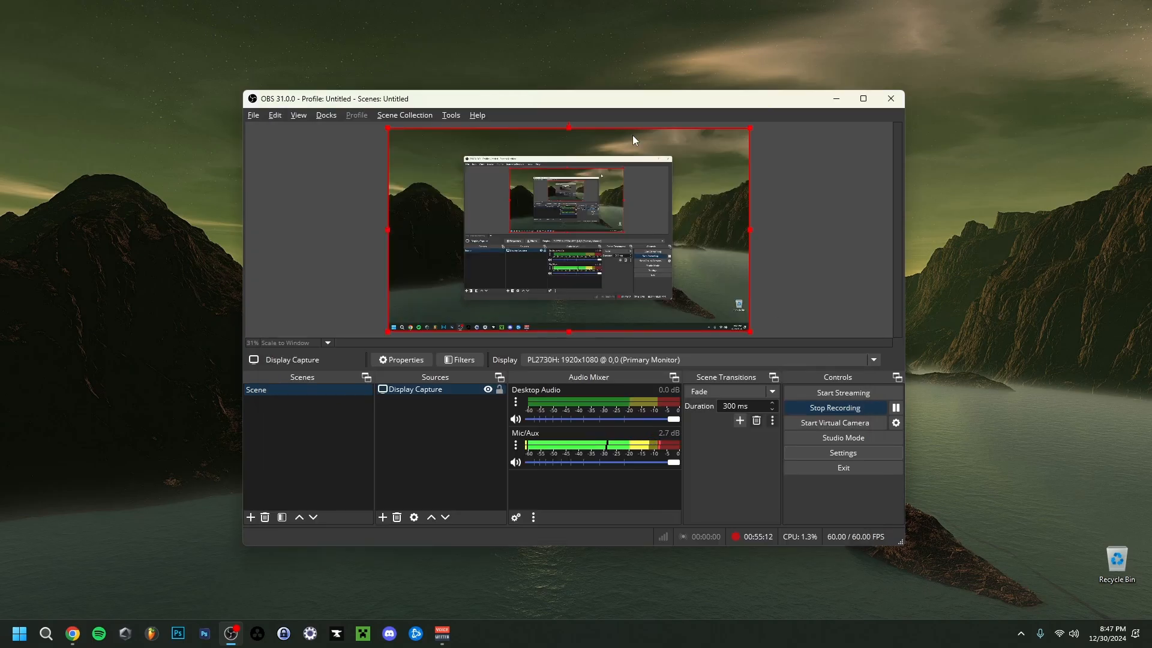
# View the input device choices in the properties of the Mic/Aux mixer source without selecting another device.
pyautogui.click(516, 445)
pyautogui.click(560, 583)
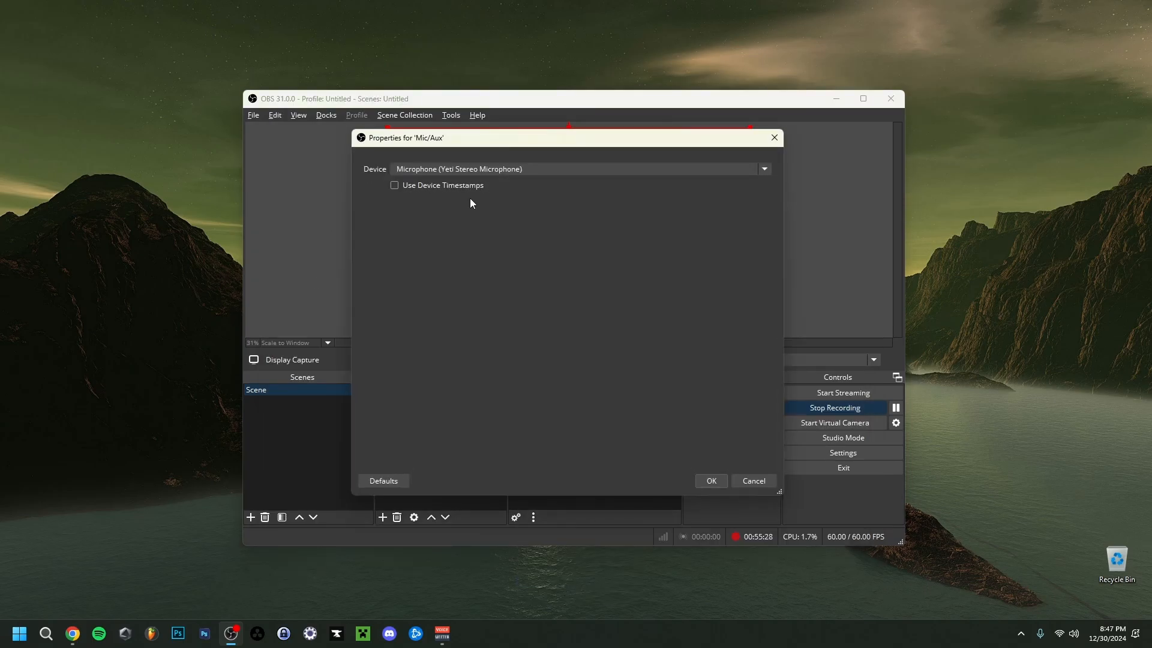
pyautogui.click(434, 173)
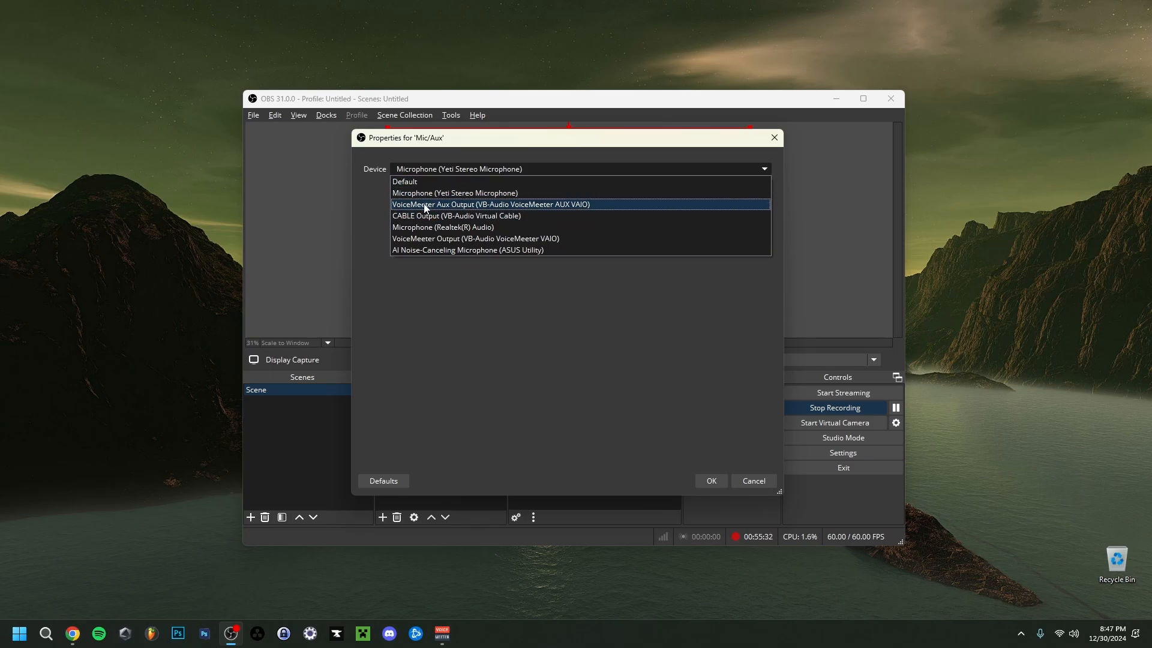
pyautogui.click(369, 205)
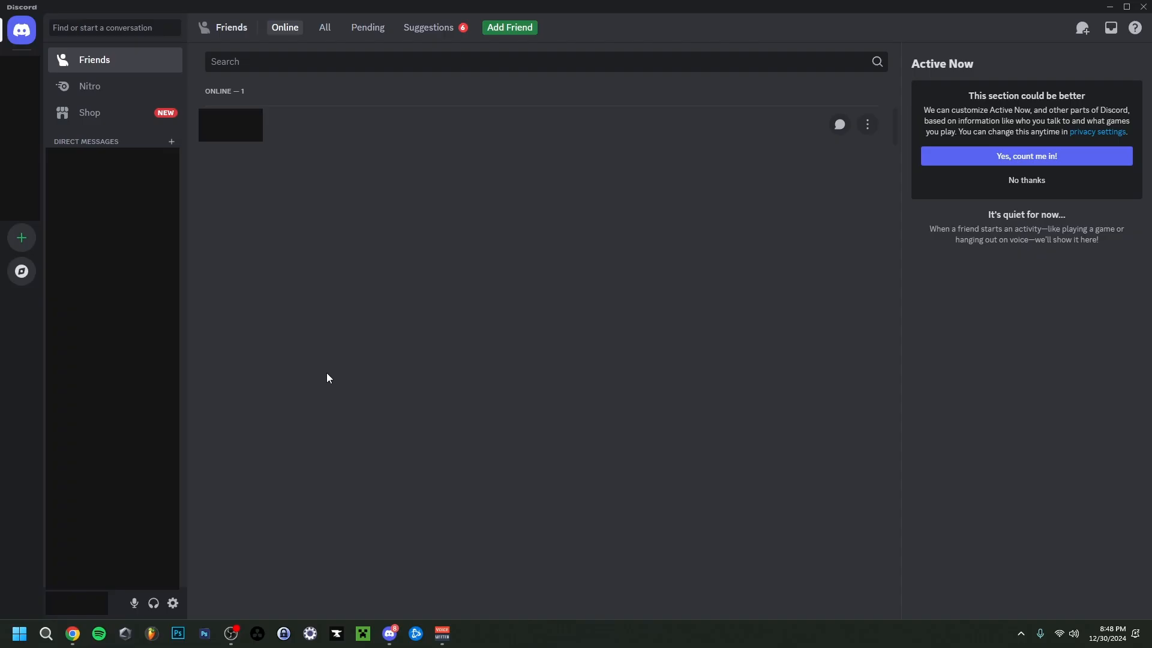
# In Discord's Voice & Video settings, view the available input and output devices, including the VoiceMeeter and virtual cable options.
pyautogui.click(174, 606)
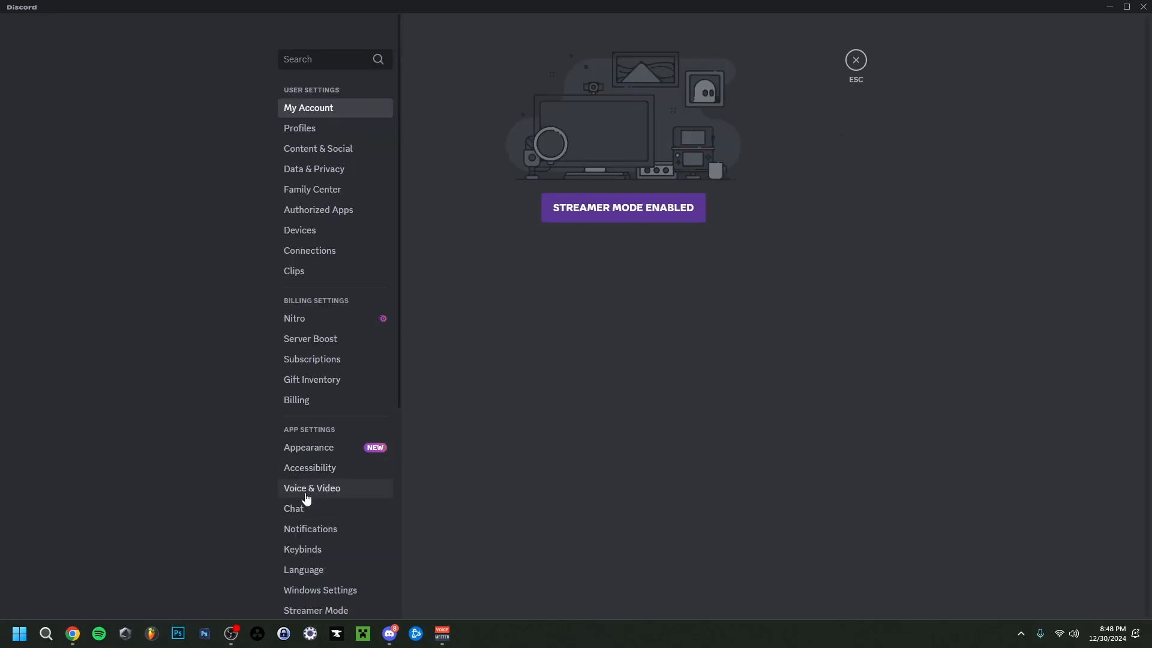
pyautogui.click(321, 495)
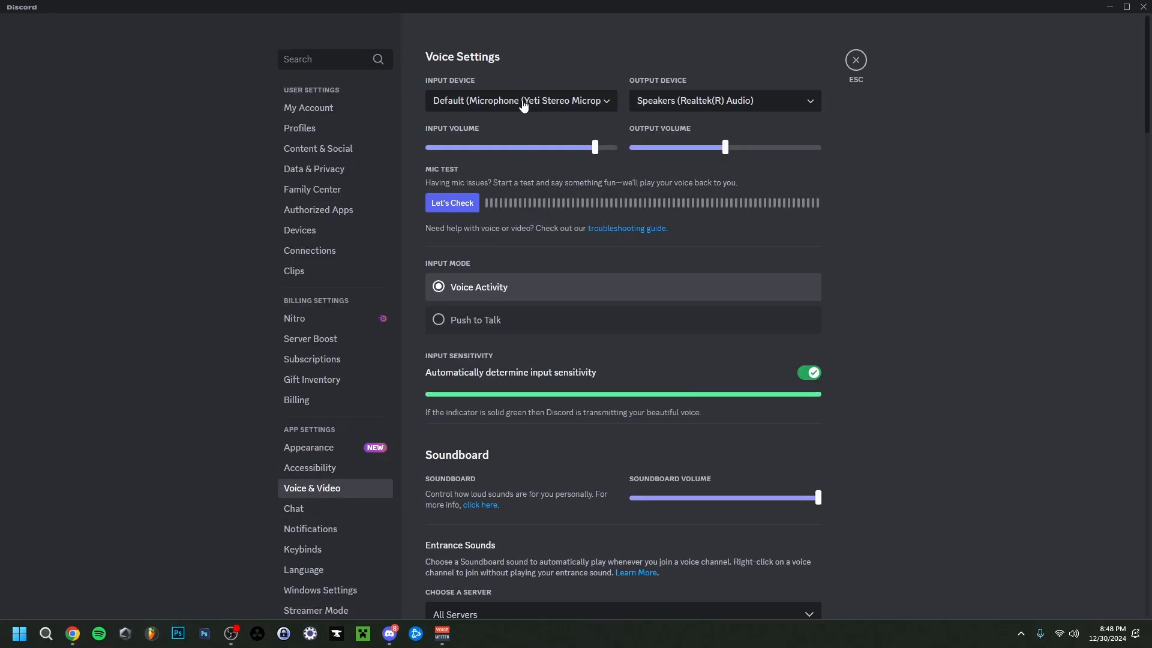
pyautogui.click(522, 106)
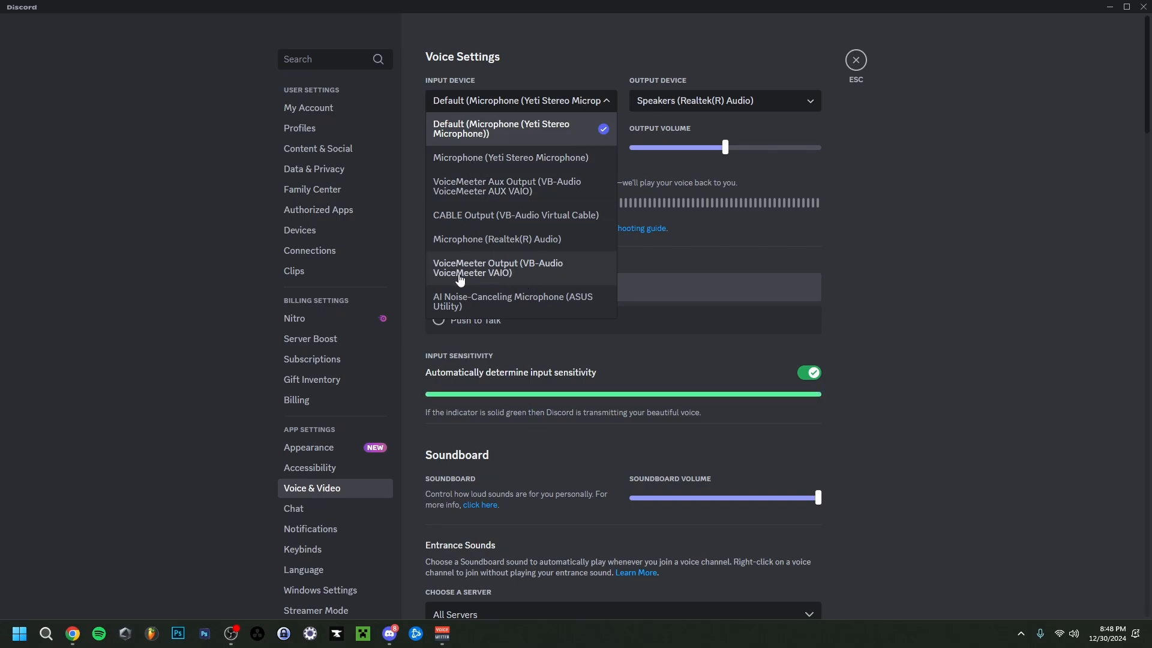
pyautogui.click(675, 101)
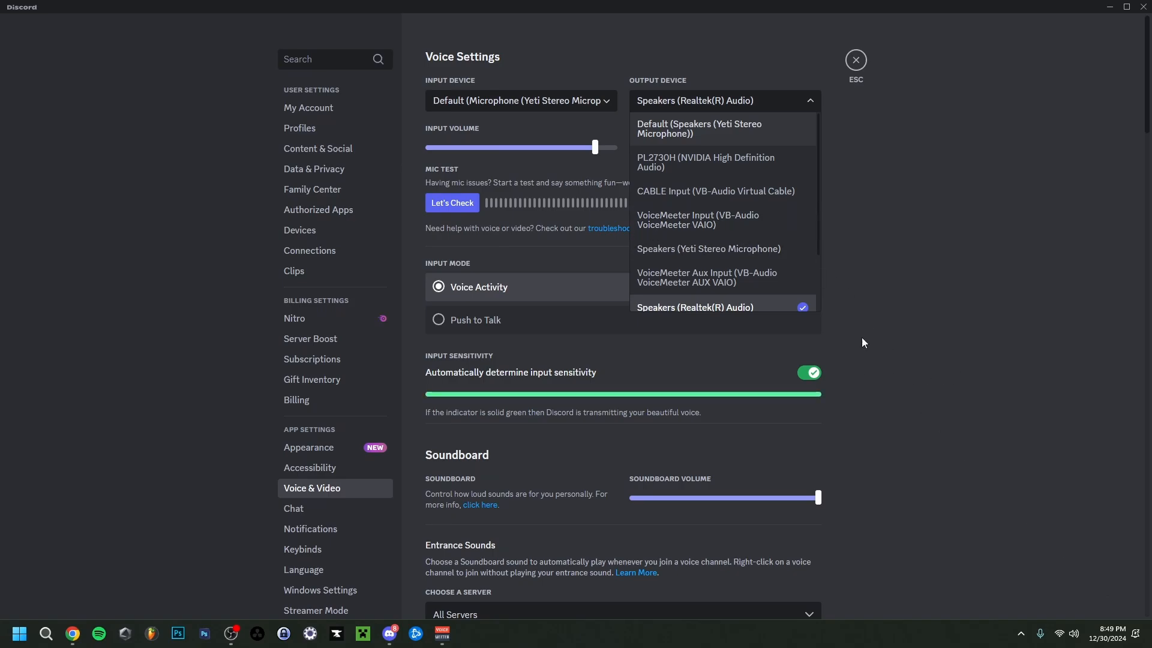
pyautogui.click(895, 331)
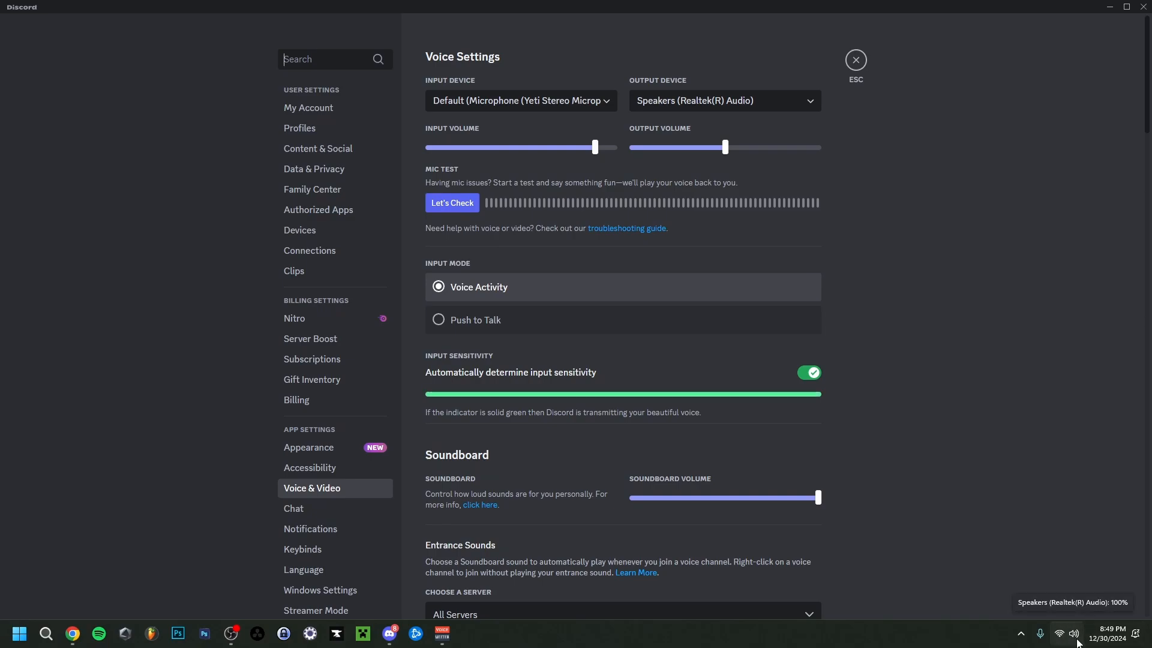
pyautogui.click(780, 100)
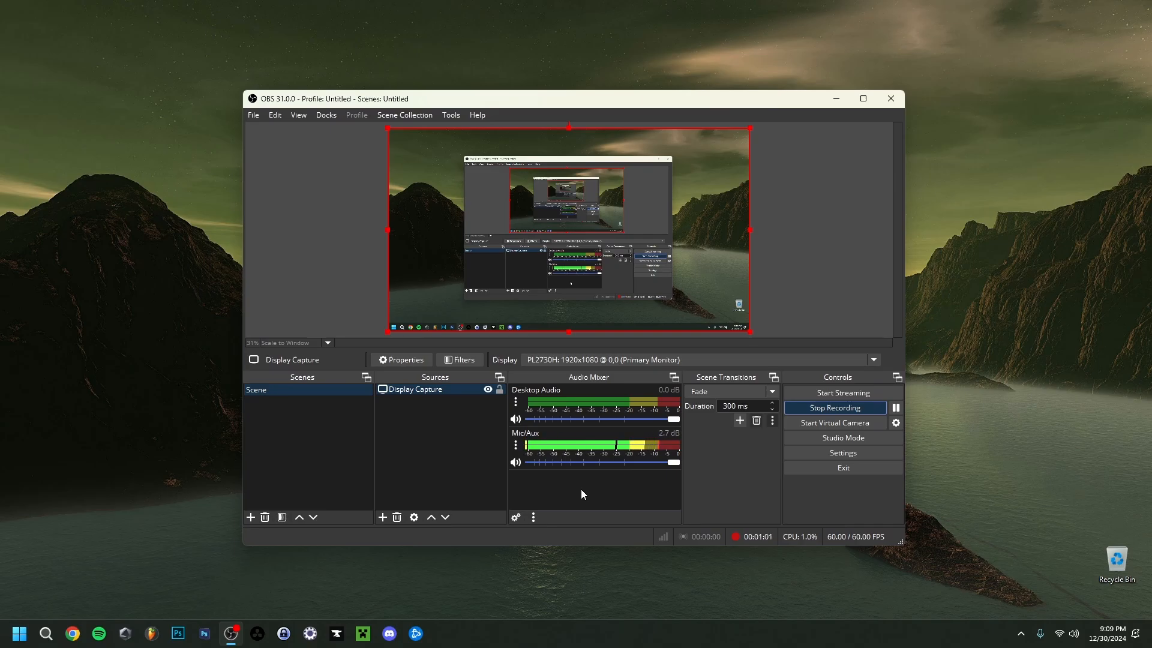
# In OBS, open the audio filters of the Mic/Aux source.
pyautogui.click(514, 446)
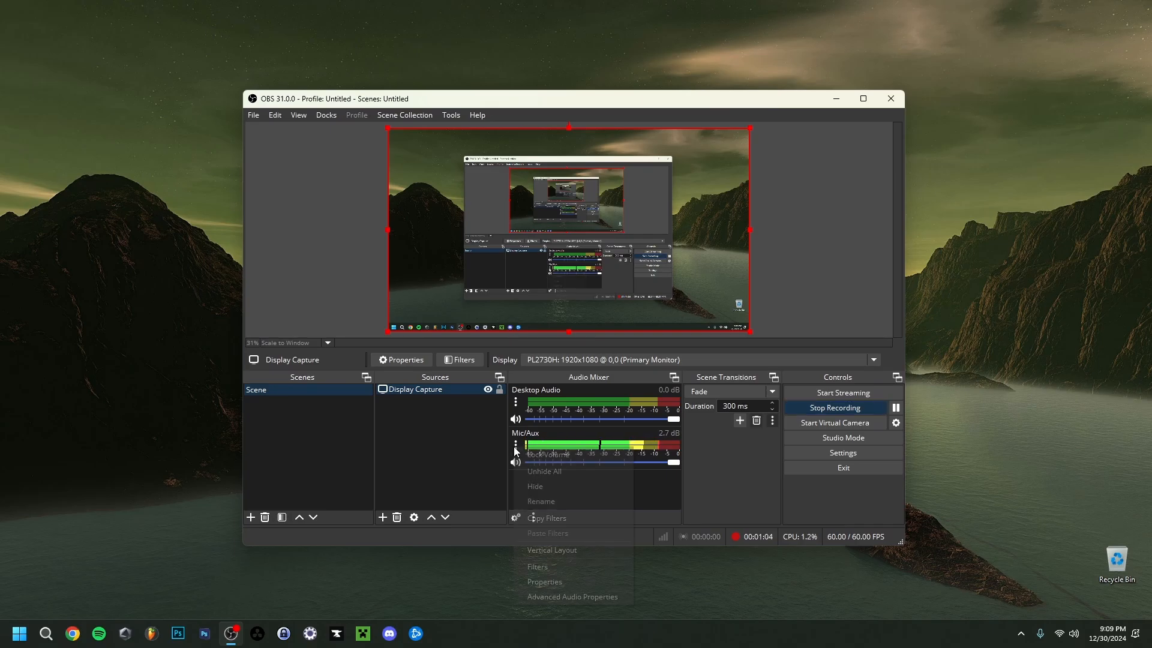
pyautogui.click(536, 570)
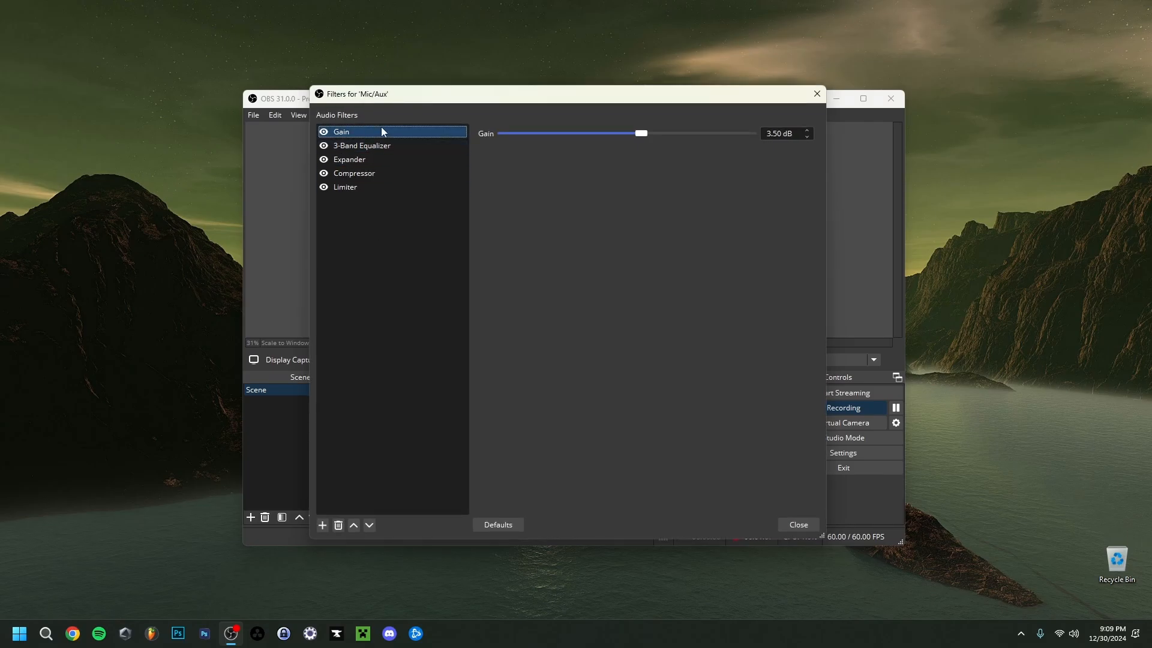